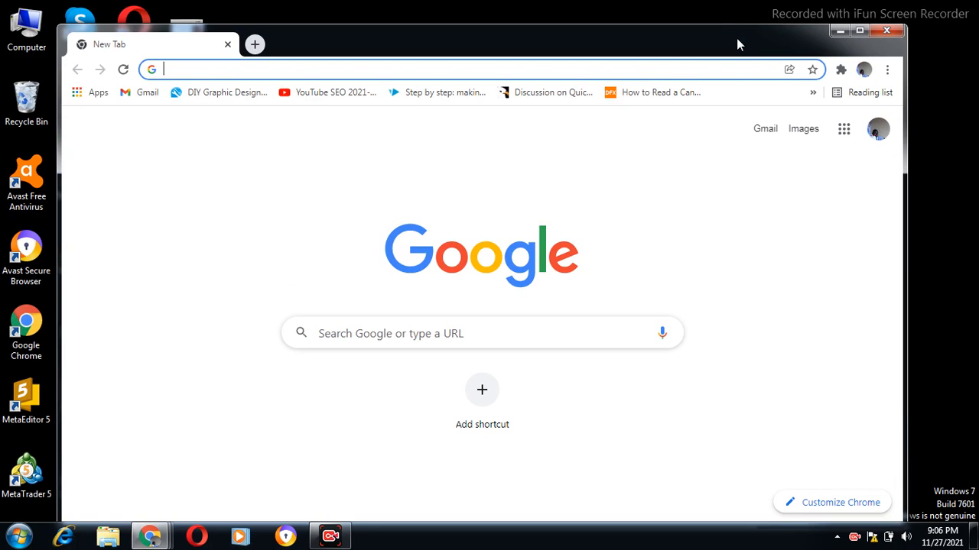
Go to the letworkbedone.com home page and maximize the browser window.
click(606, 72)
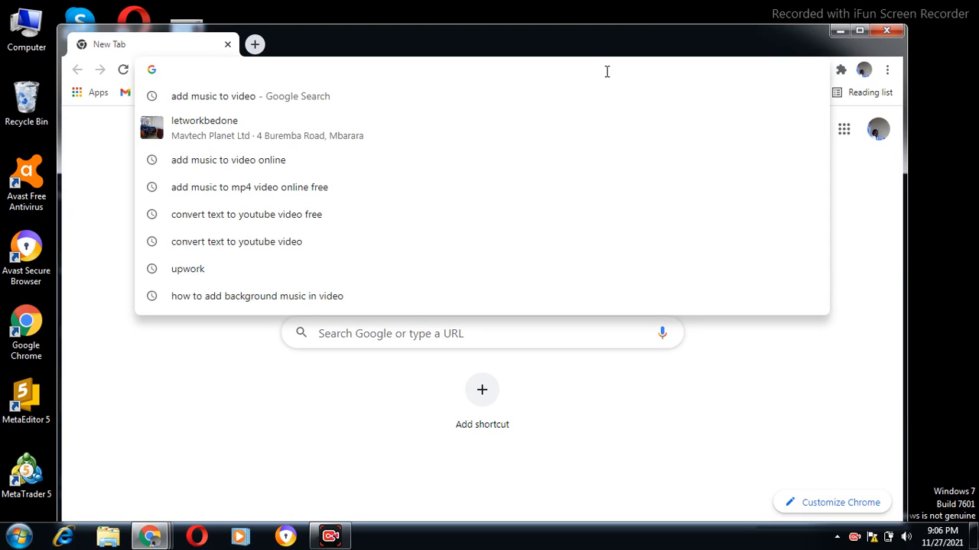
text(le)
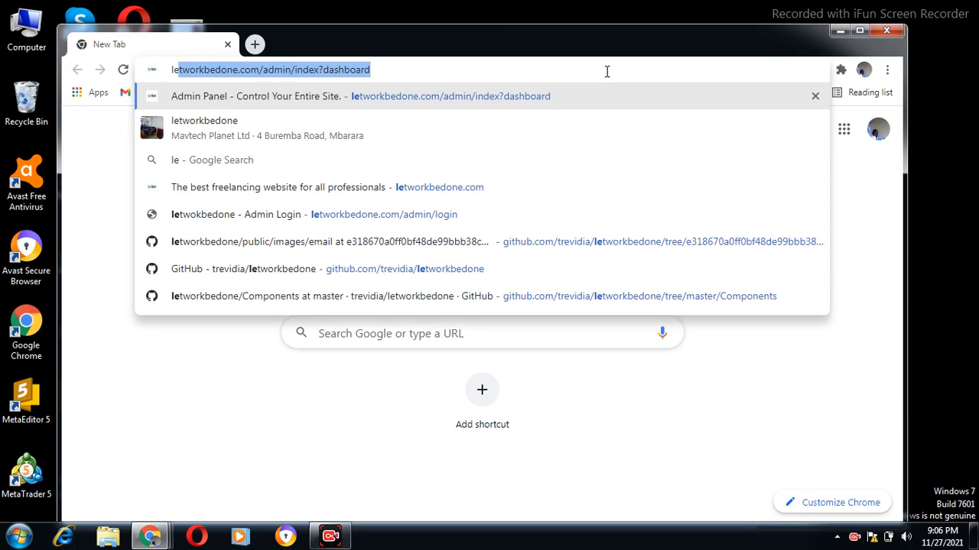
text(twork)
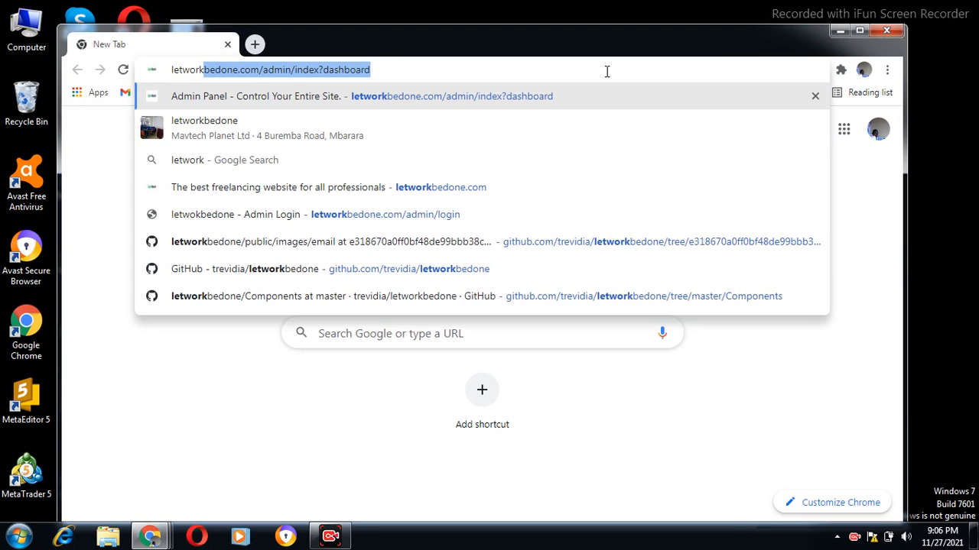
text(bedone)
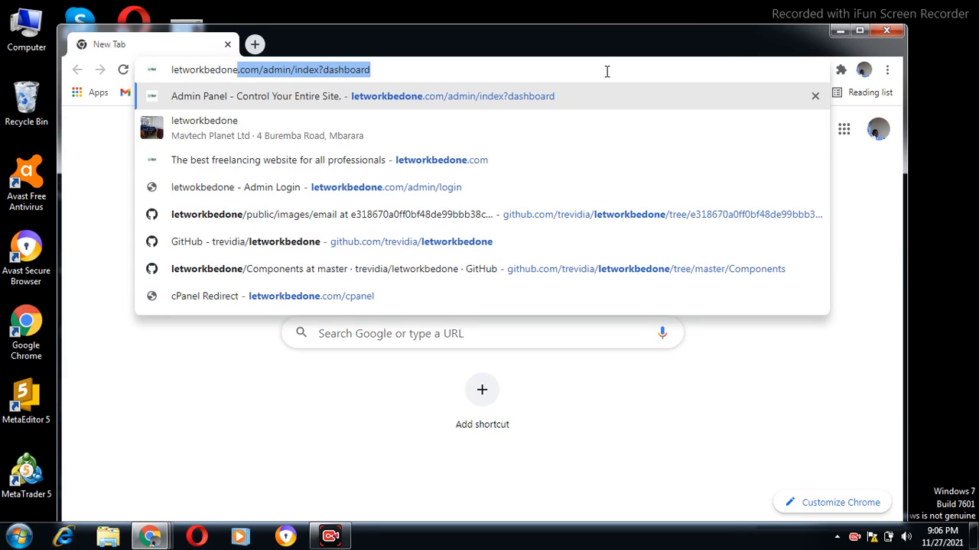
click(424, 75)
key(BackSpace)
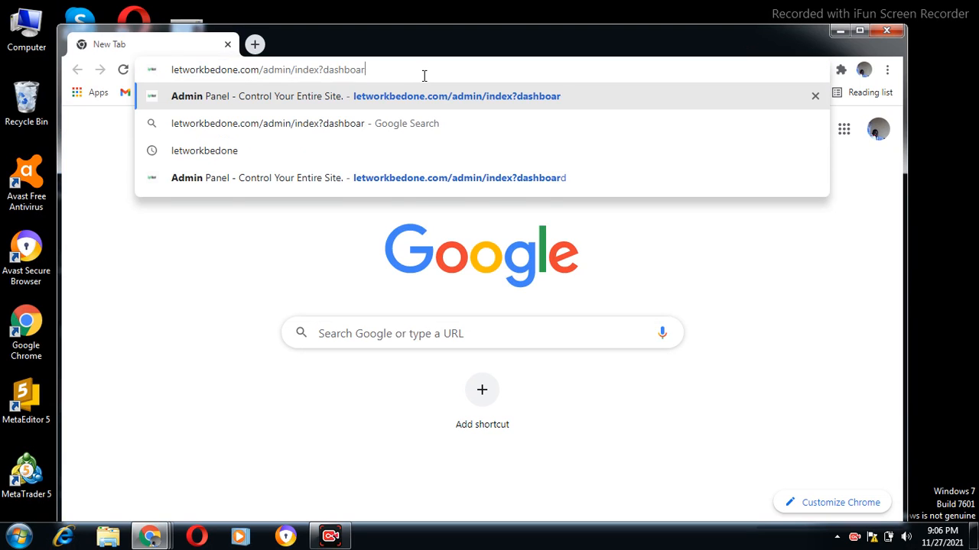
key(BackSpace)
key(BackSpace)
key(BackSpace)
key(BackSpace)
key(BackSpace)
key(BackSpace)
key(BackSpace)
key(BackSpace)
key(BackSpace)
key(BackSpace)
key(BackSpace)
key(BackSpace)
key(BackSpace)
key(BackSpace)
key(BackSpace)
key(BackSpace)
key(BackSpace)
key(BackSpace)
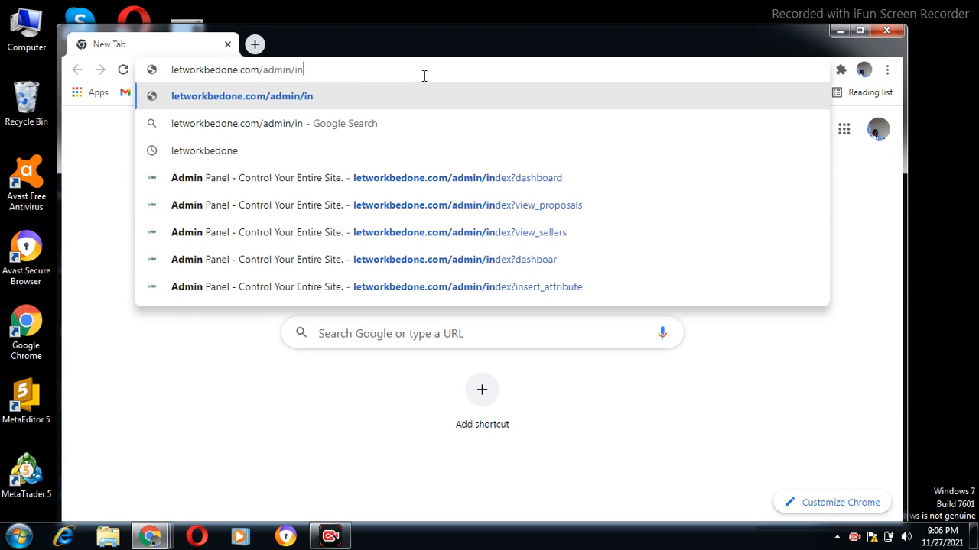
key(BackSpace)
key(BackSpace)
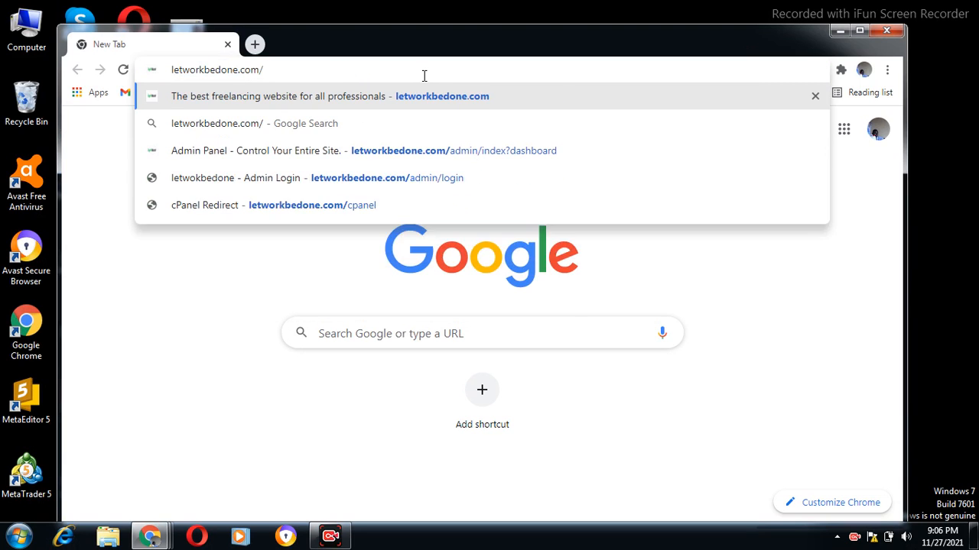
key(Return)
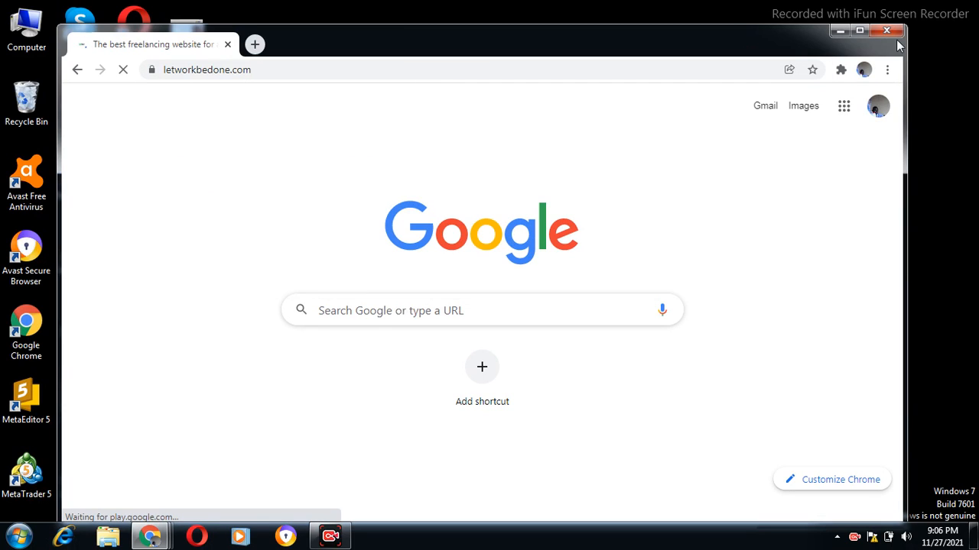
click(859, 32)
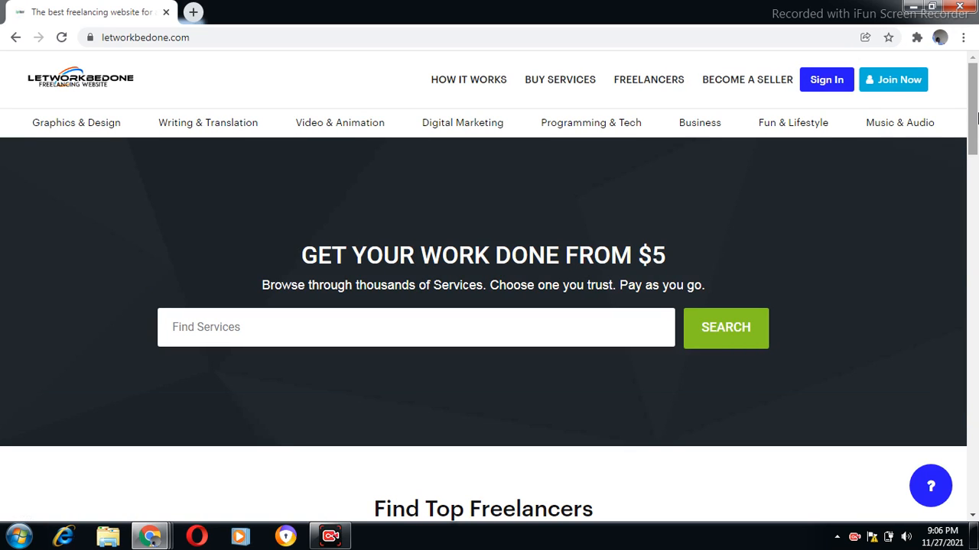
Look over the home page and join the site by signing up with the first listed Google account.
scroll(972, 145, down, 1)
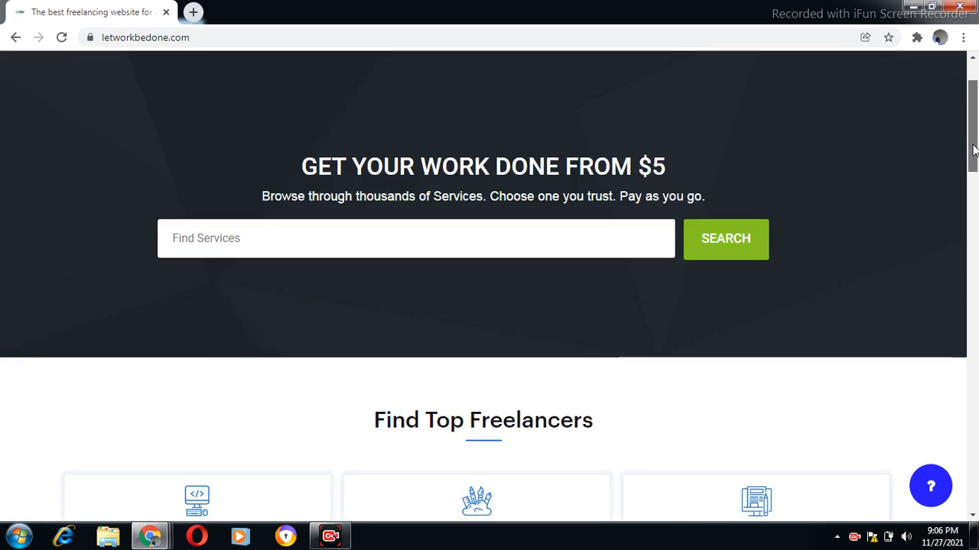
scroll(972, 149, down, 2)
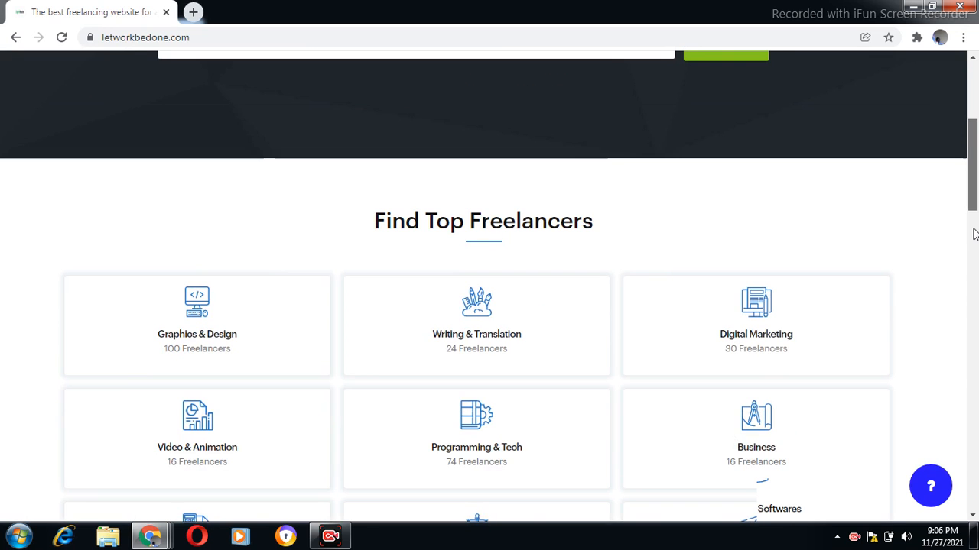
scroll(974, 233, down, 10)
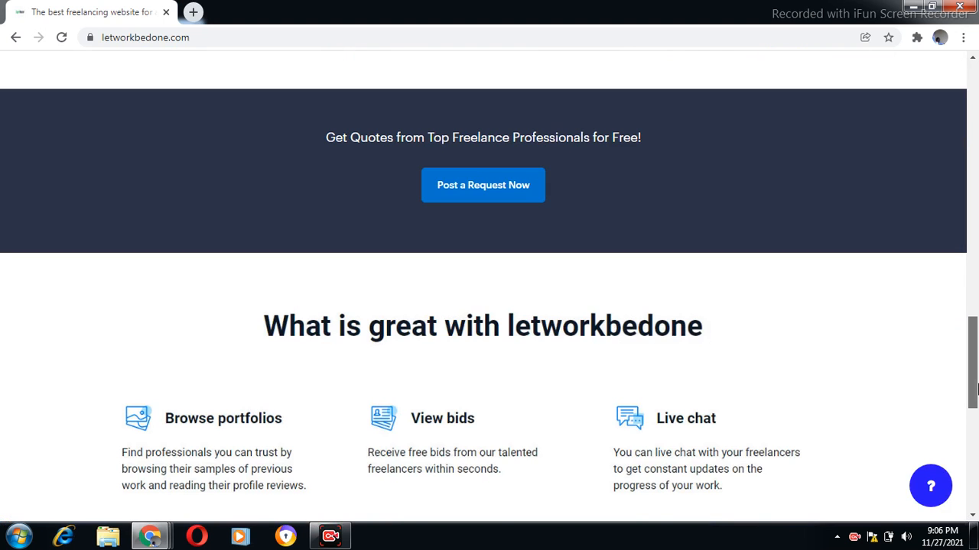
drag(973, 390, 974, 88)
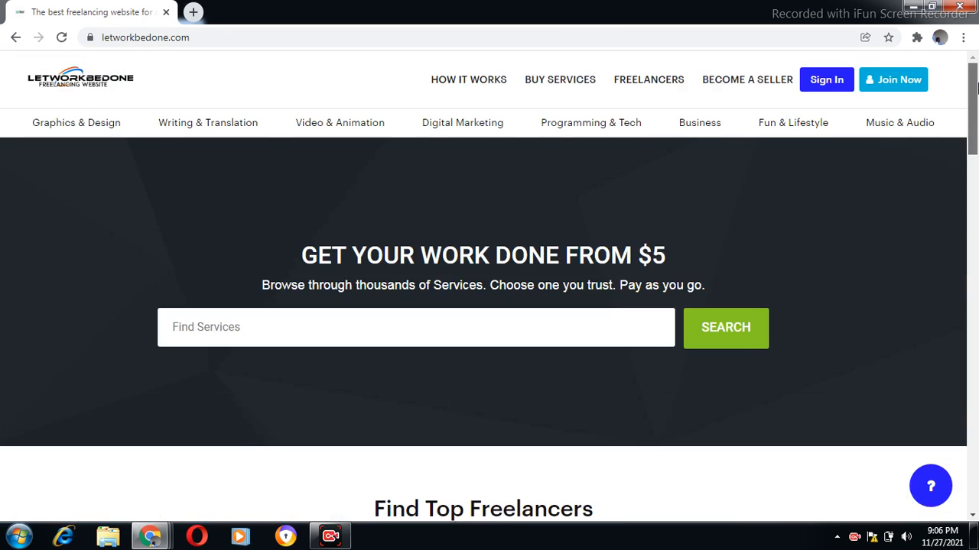
click(895, 86)
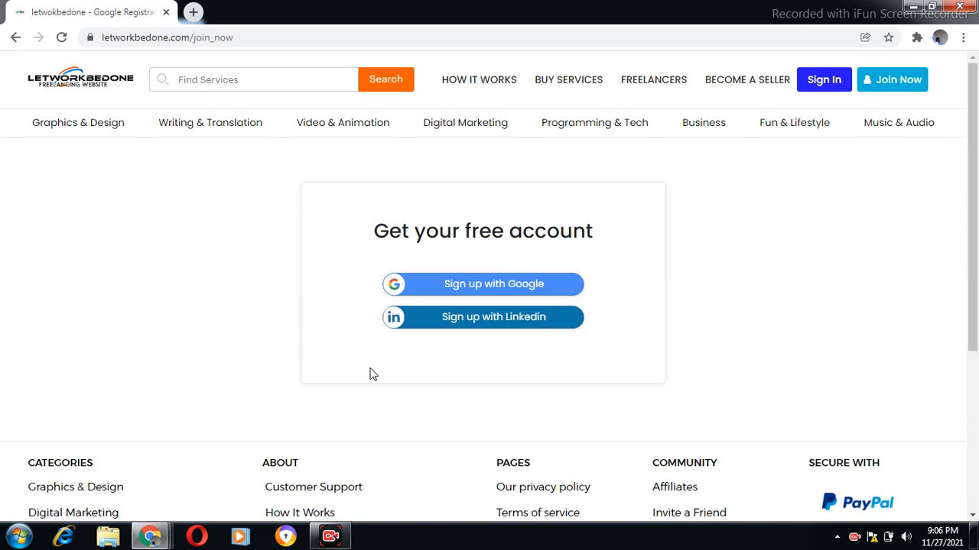
click(493, 290)
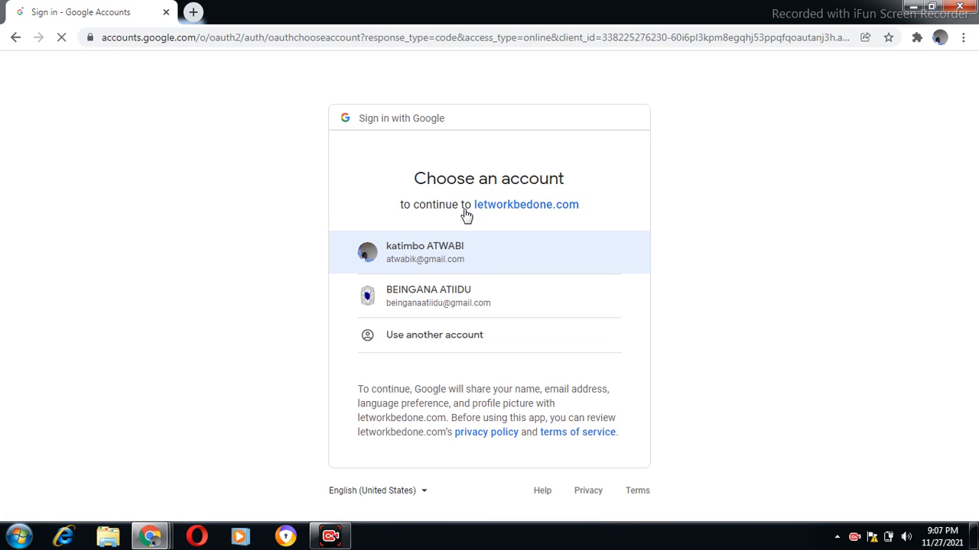
click(448, 263)
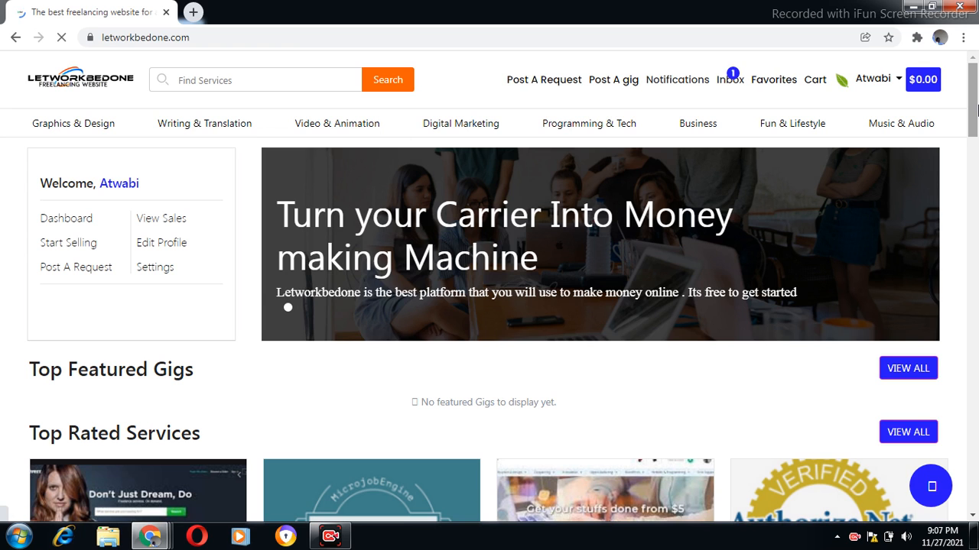
Open the "I will Give you MjE Featured mJobs plugin" service and examine its details and buyer reviews.
drag(976, 111, 974, 156)
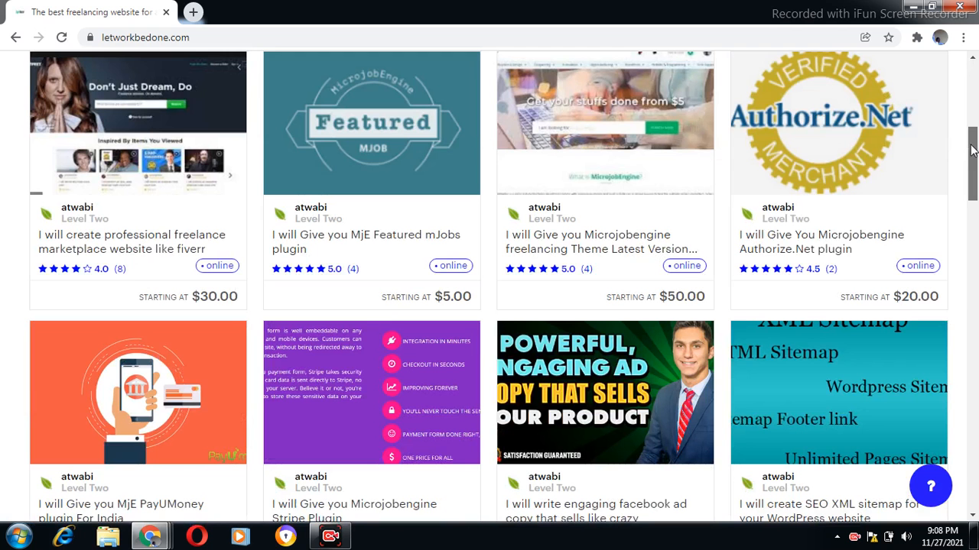
click(426, 245)
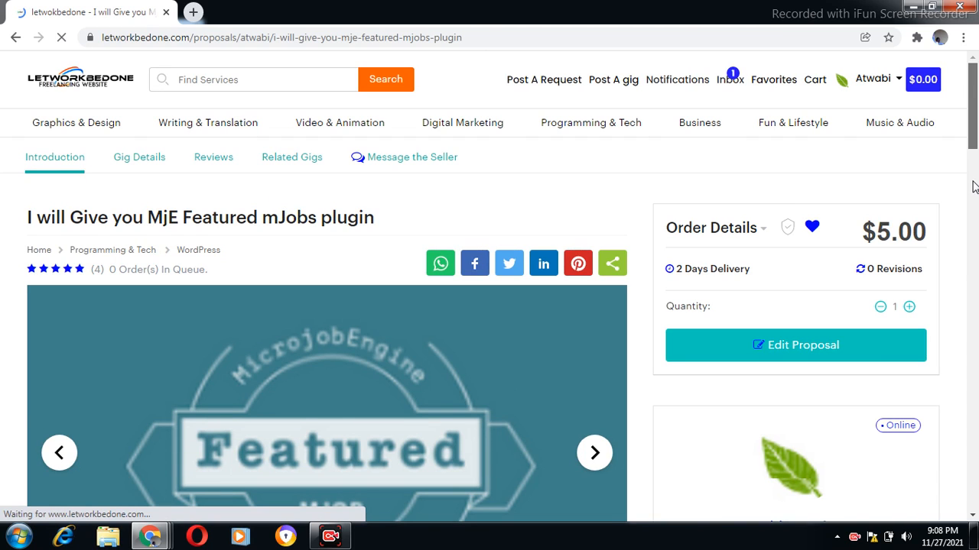
drag(975, 124, 975, 245)
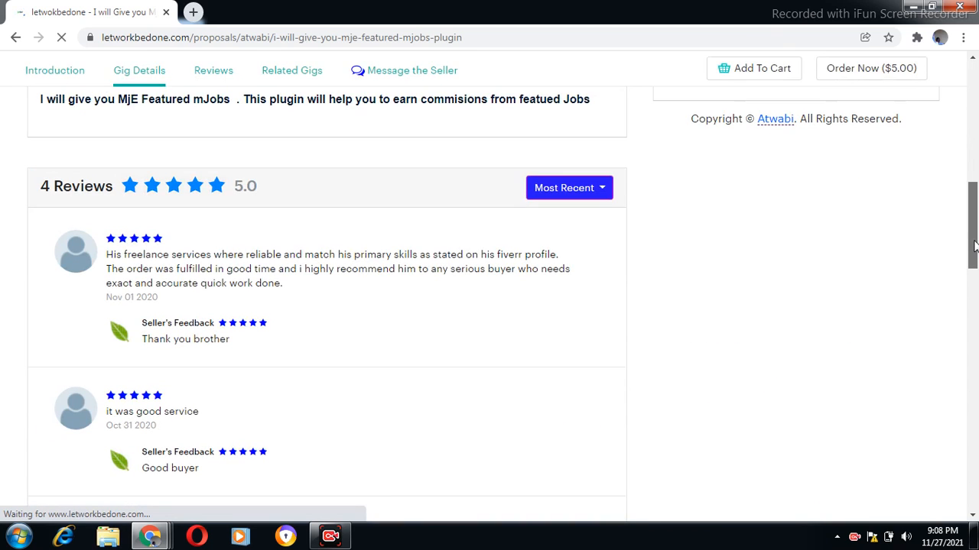
drag(975, 244, 975, 206)
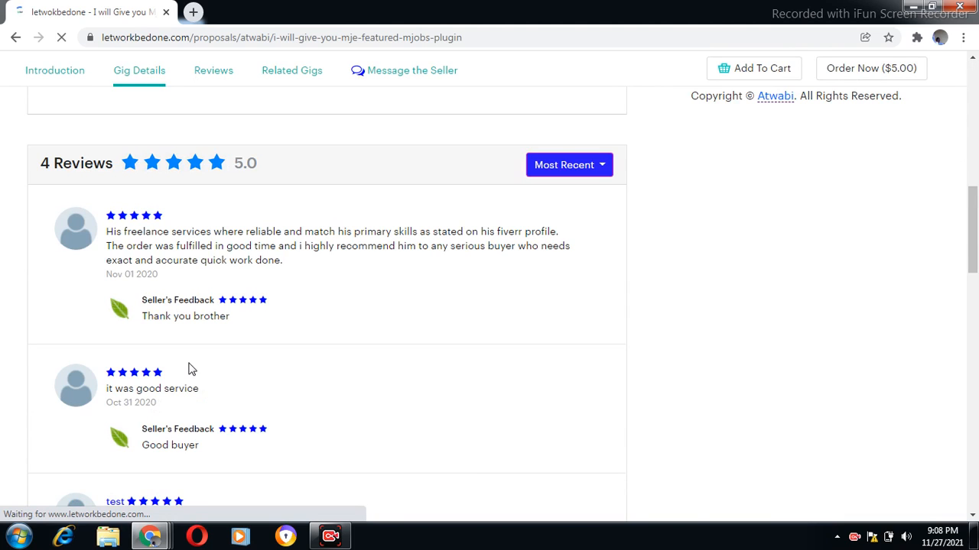
drag(975, 243, 972, 90)
scroll(974, 346, down, 2)
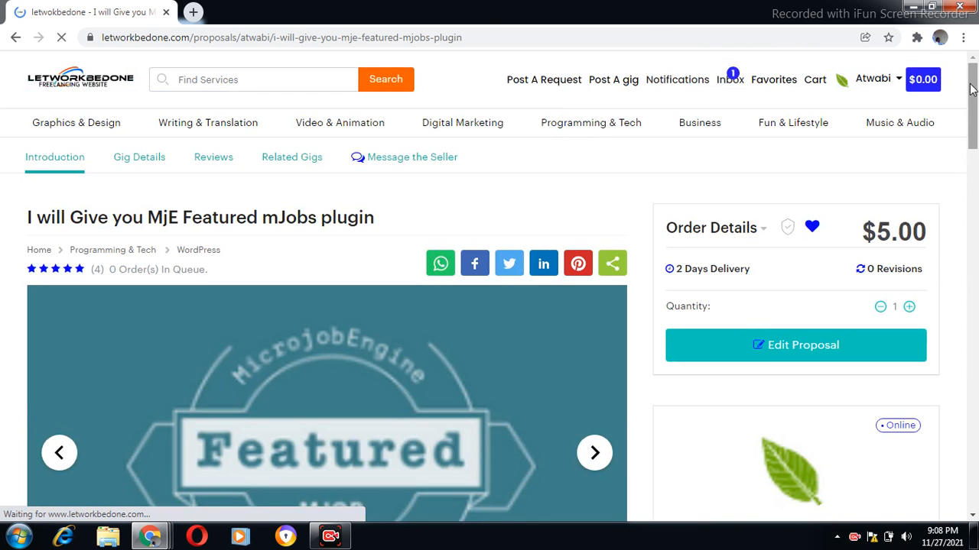
Start posting a new gig and complete its title as "I Will design alogo in 24 hrs".
mouse_move(89, 133)
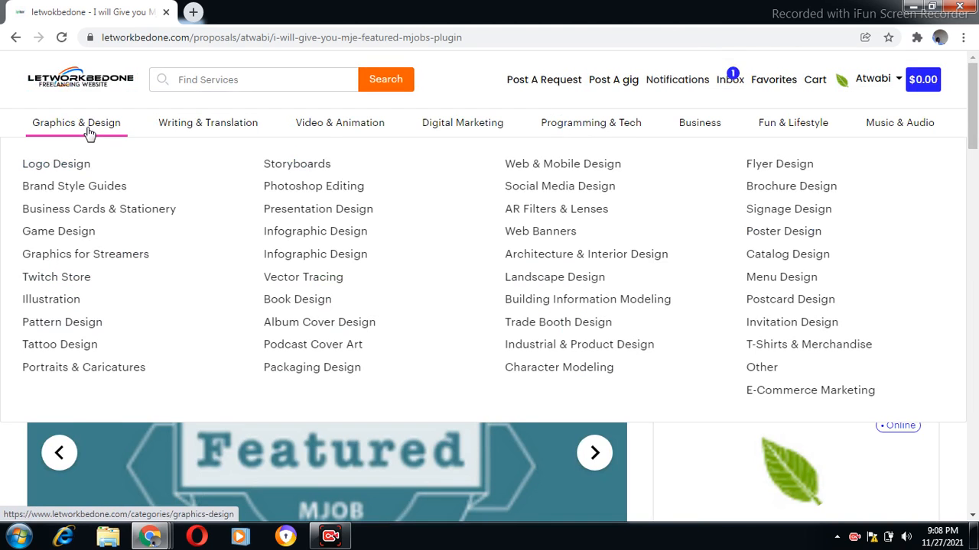
click(621, 85)
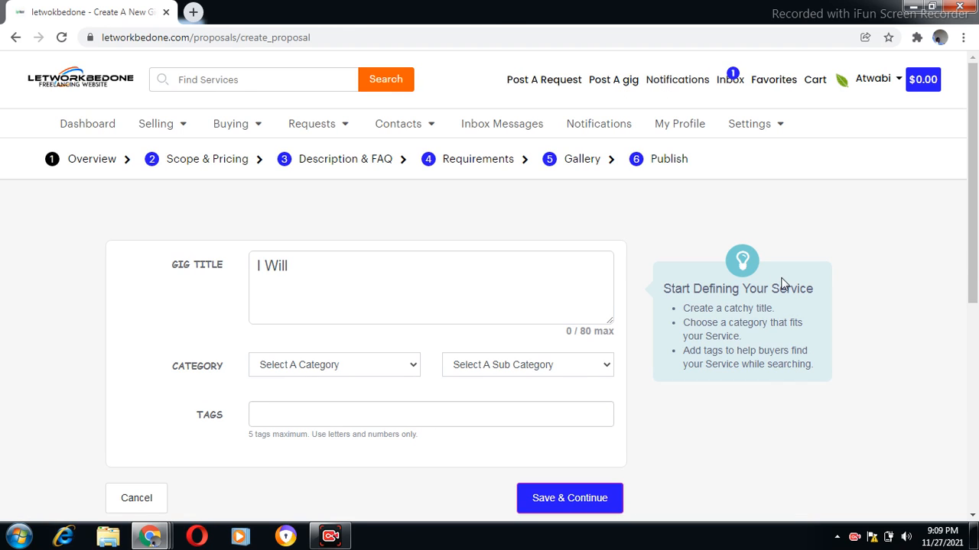
click(324, 269)
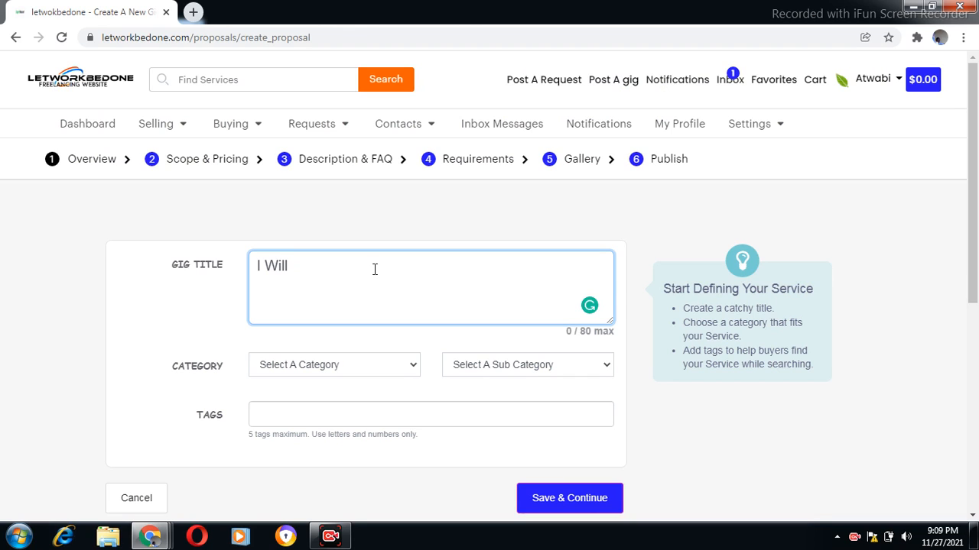
text(design)
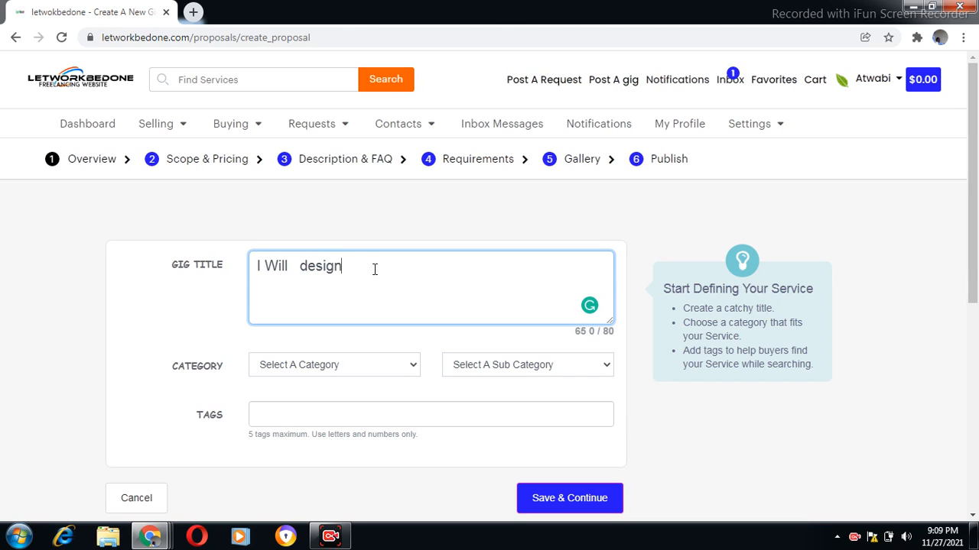
text( alogo in 24 hrs)
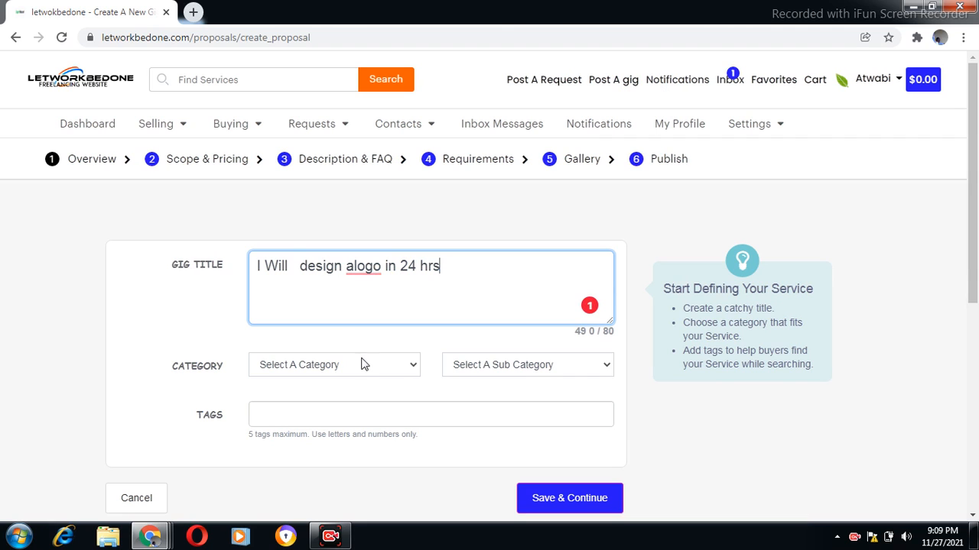
Set the gig's category to Graphics & Design and its subcategory to Logo Design.
click(395, 373)
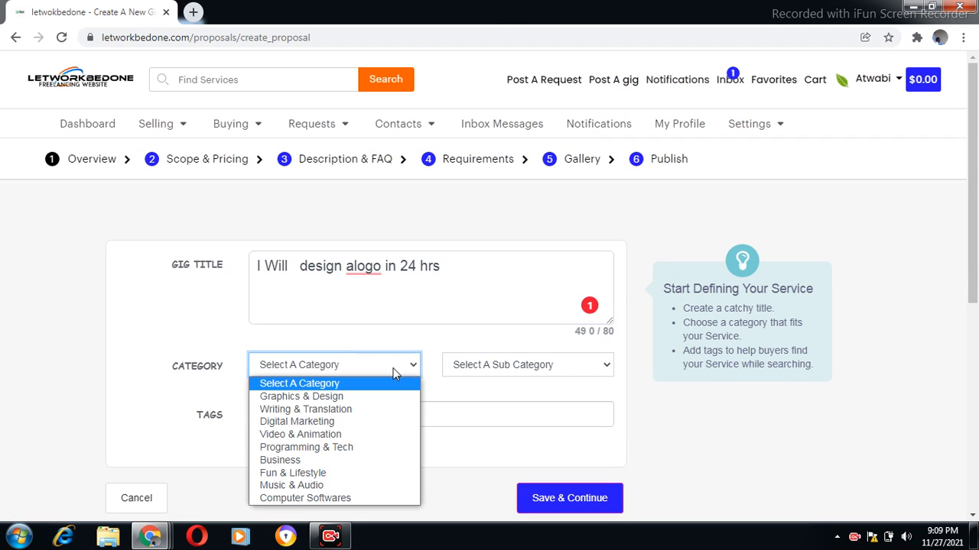
click(327, 399)
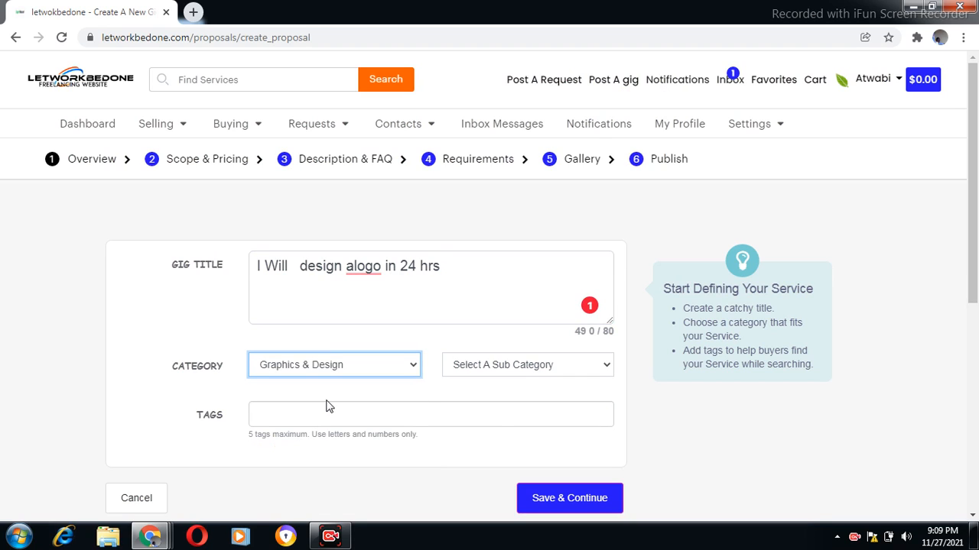
click(597, 374)
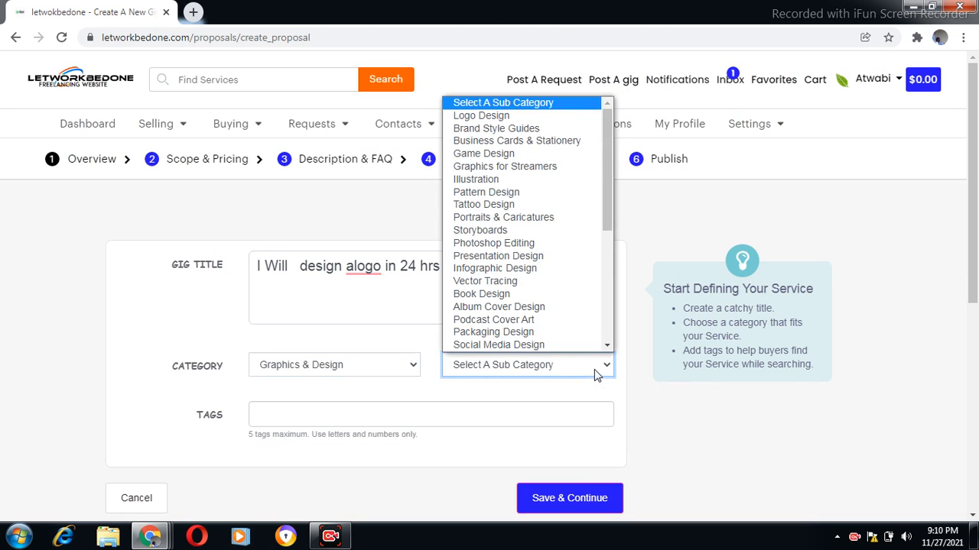
click(496, 116)
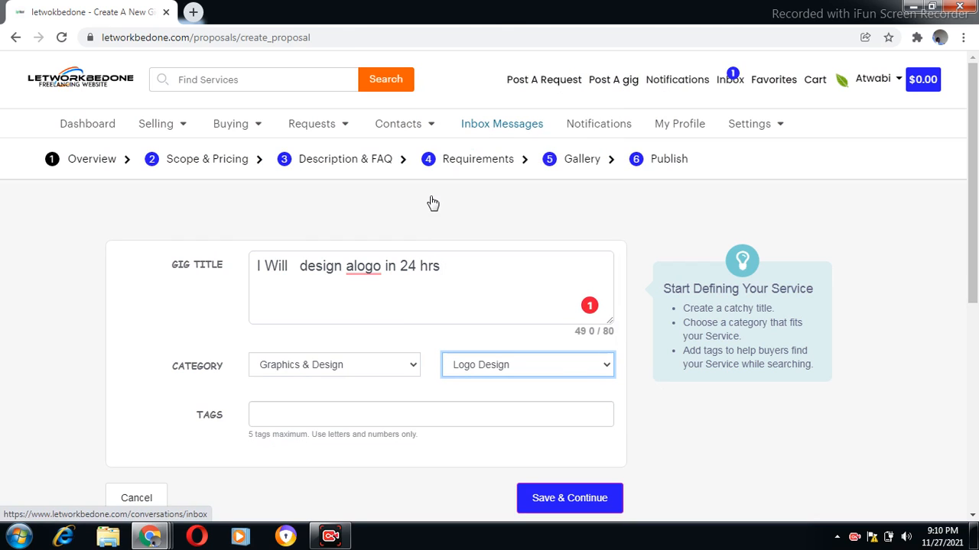
Add the tags "logos", "logo design" and "animated logos" to the gig and save the overview to continue.
click(287, 418)
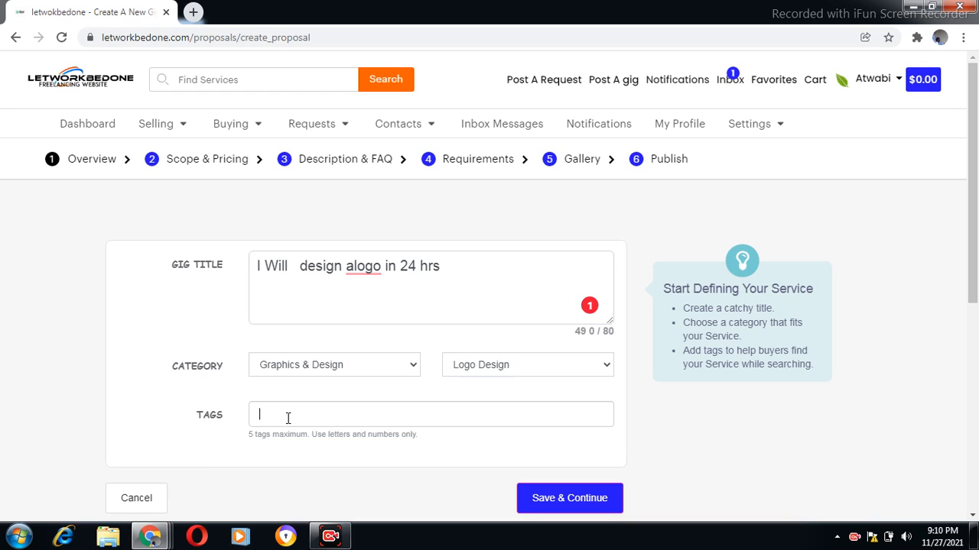
text(logos)
key(Return)
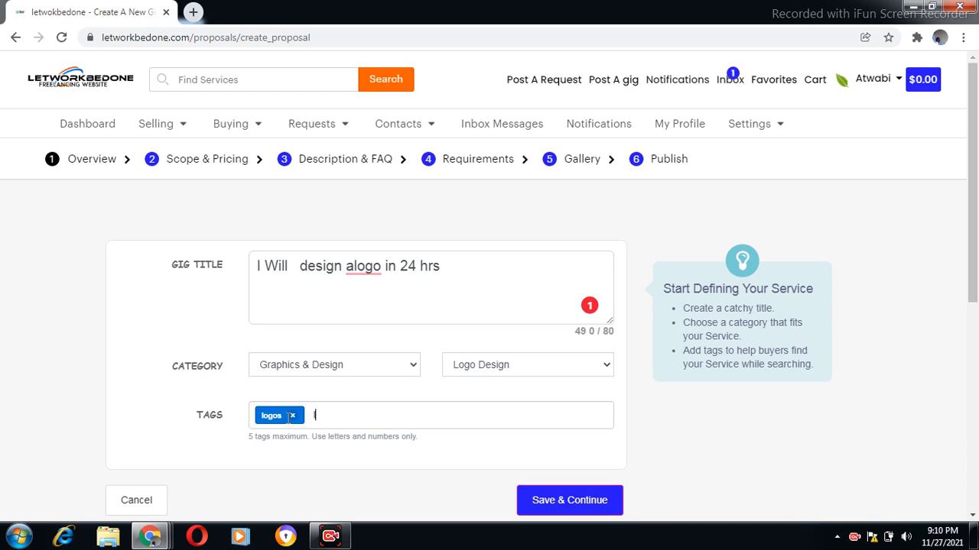
text(logo design)
key(Return)
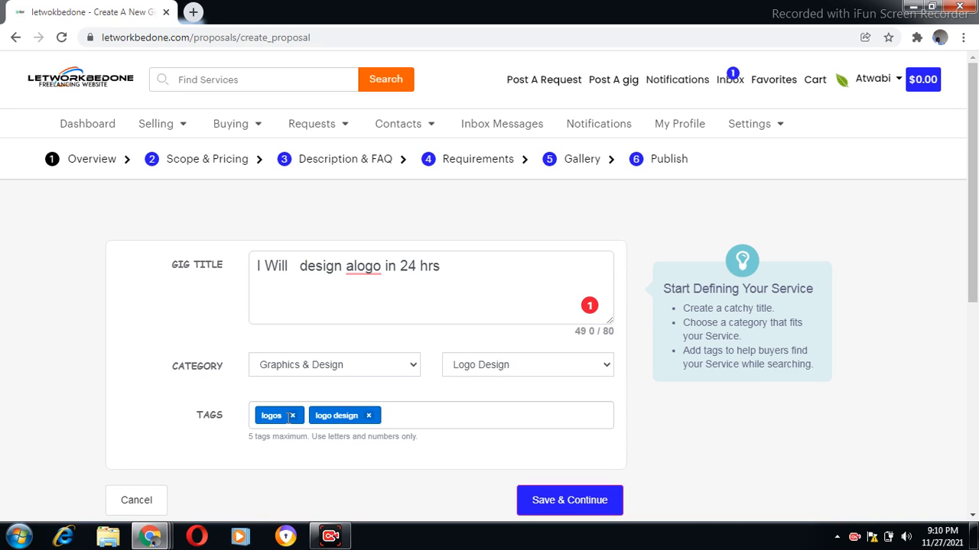
text(animated logos)
key(Return)
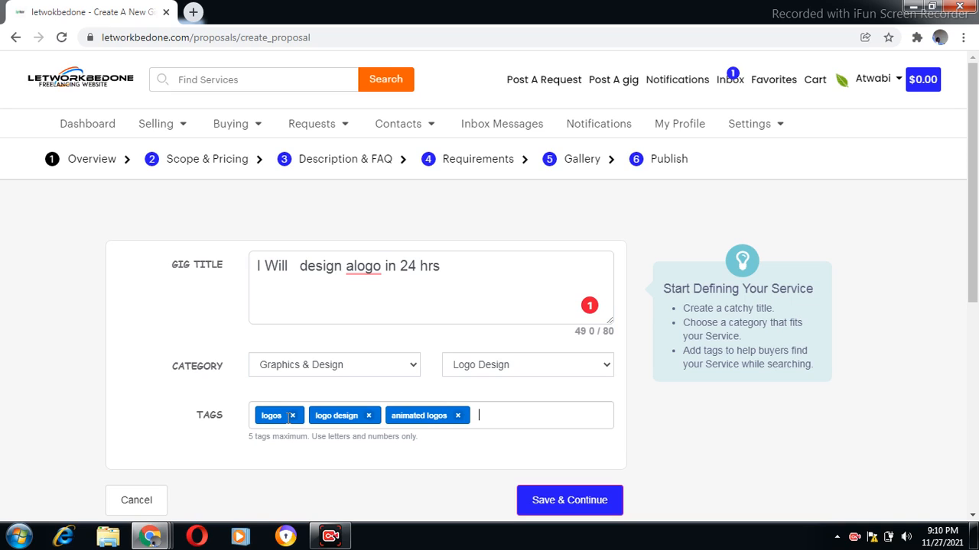
click(547, 502)
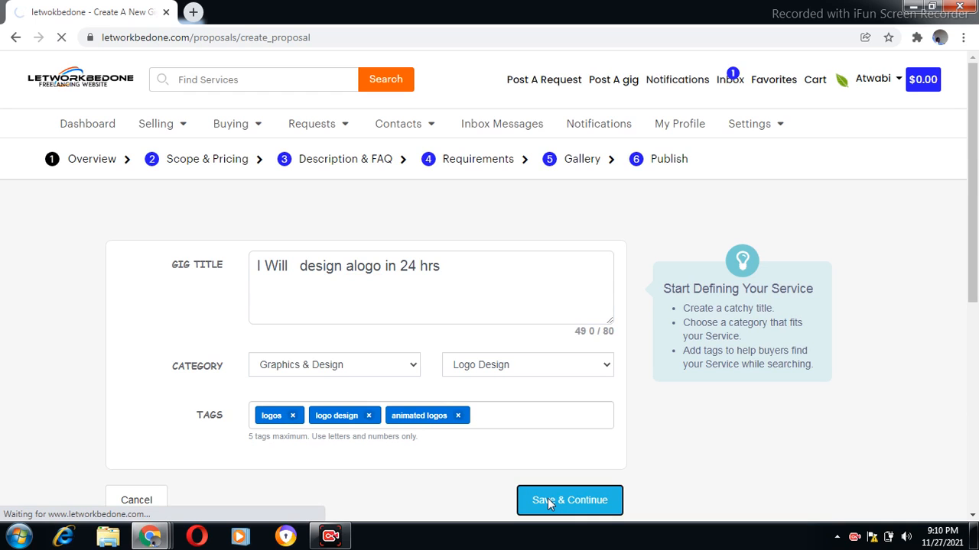
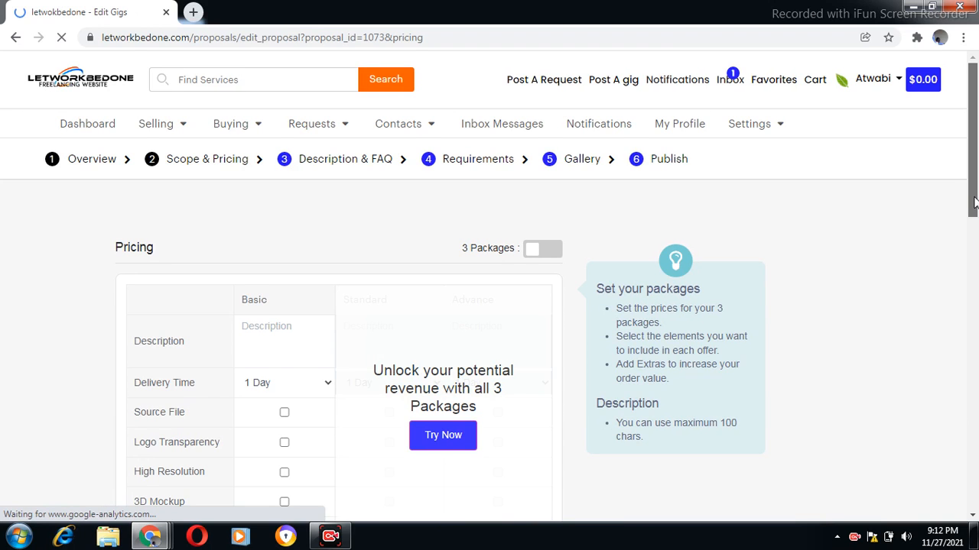
Enable all three packages in the gig's pricing section.
scroll(973, 201, down, 3)
scroll(973, 195, up, 2)
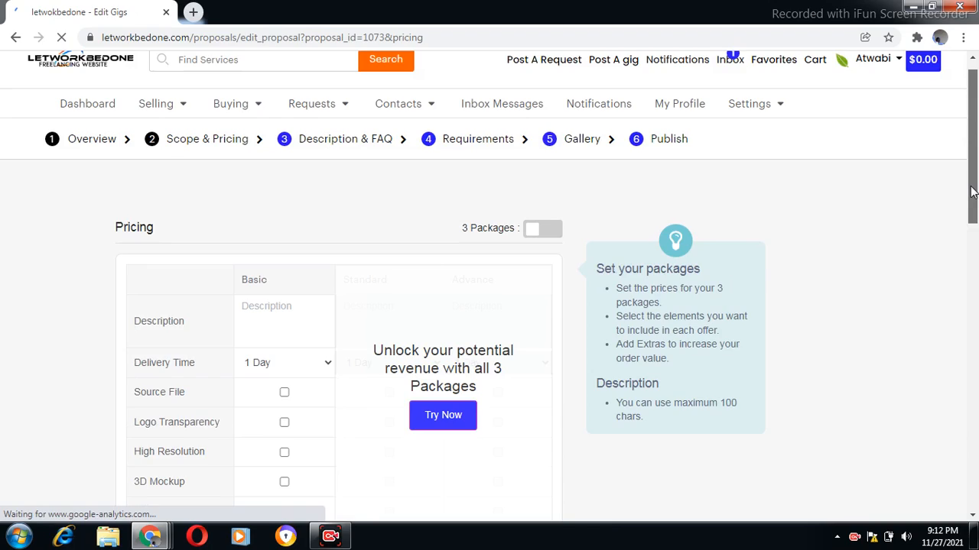
scroll(973, 203, down, 1)
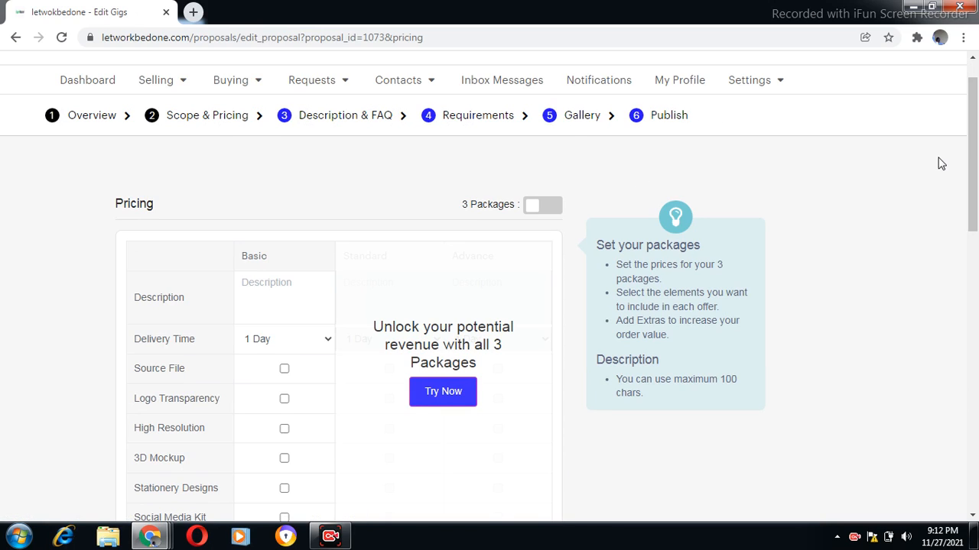
drag(976, 198, 974, 230)
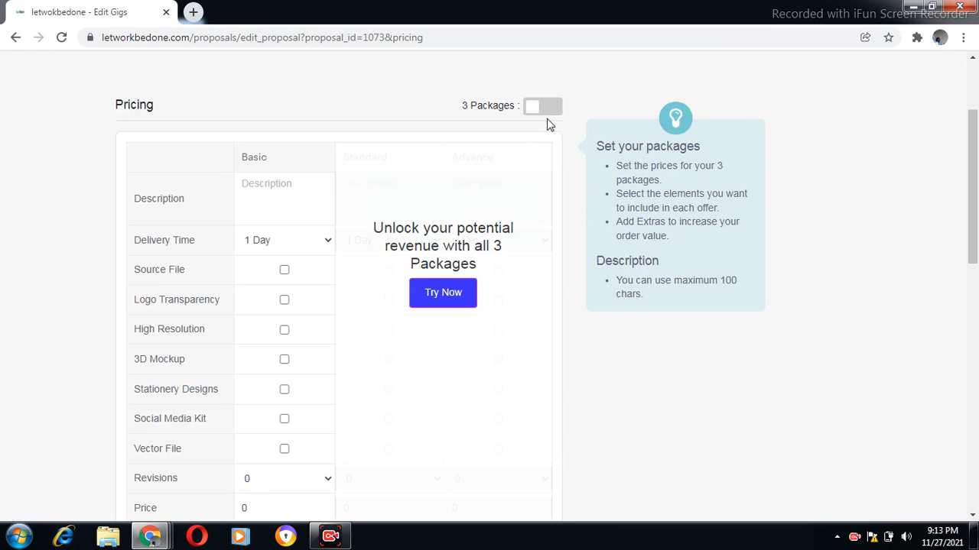
click(462, 291)
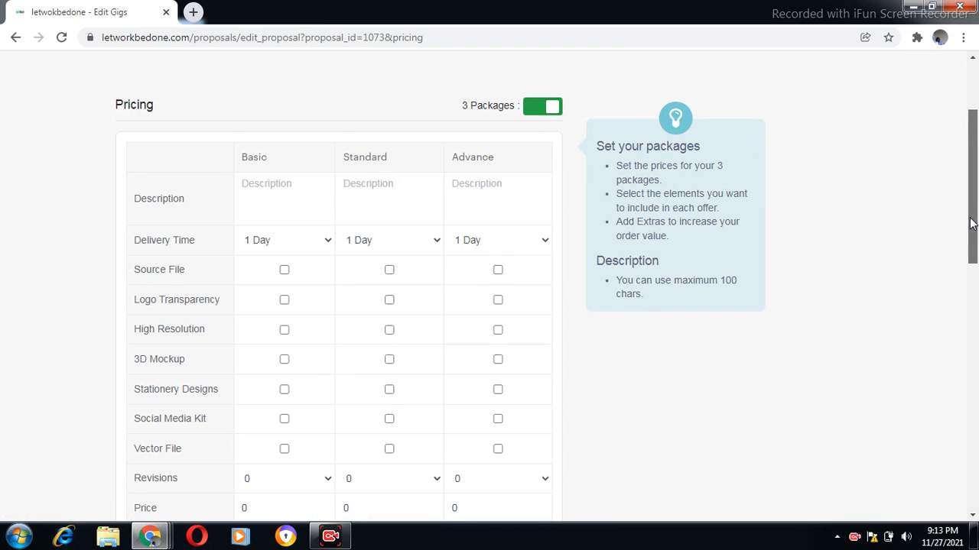
Enter "I will design alogo in 24 hrs" as the Basic package's description.
drag(971, 218, 971, 235)
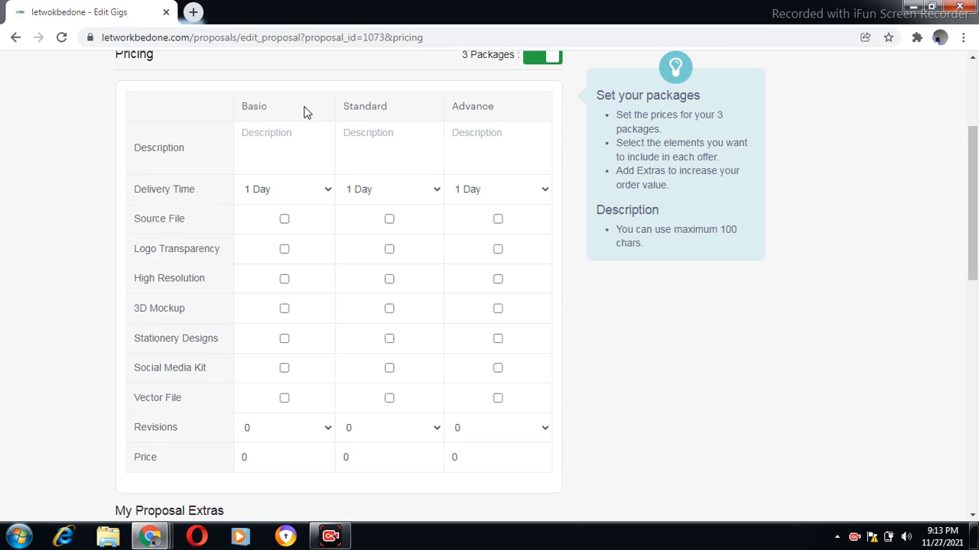
click(286, 147)
text(I will design alogo in 24 hrs)
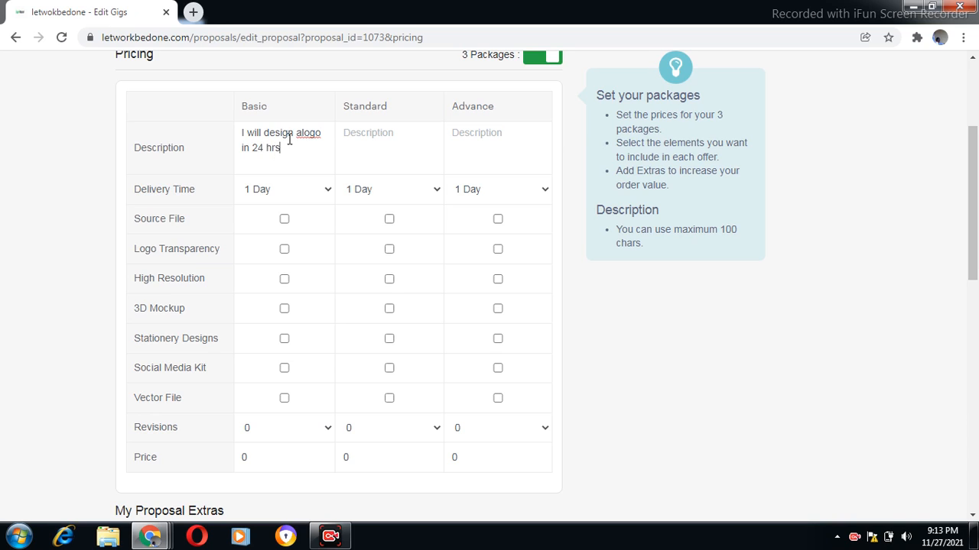
Copy the Basic package's description into the Standard and Advance package descriptions.
double_click(289, 140)
triple_click(289, 141)
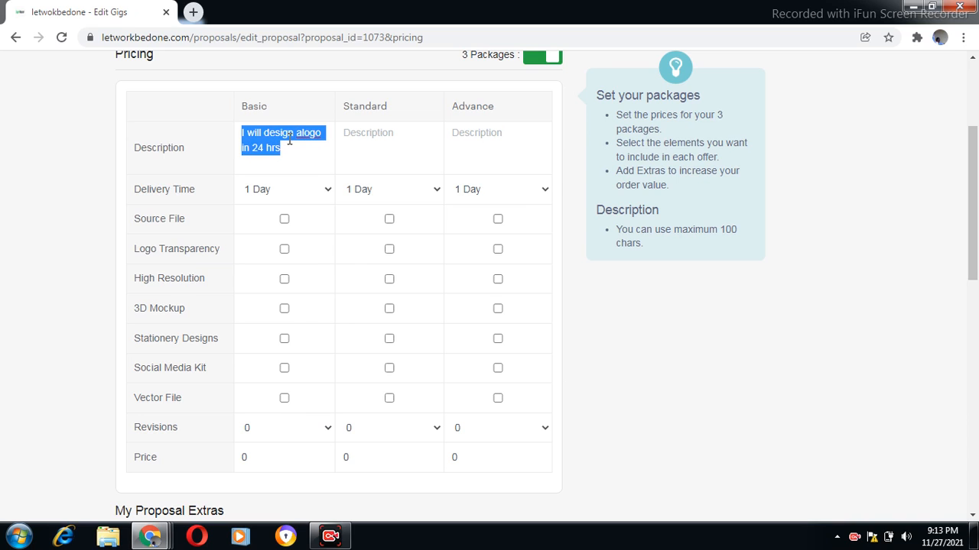
right_click(289, 141)
click(323, 172)
click(391, 131)
right_click(391, 131)
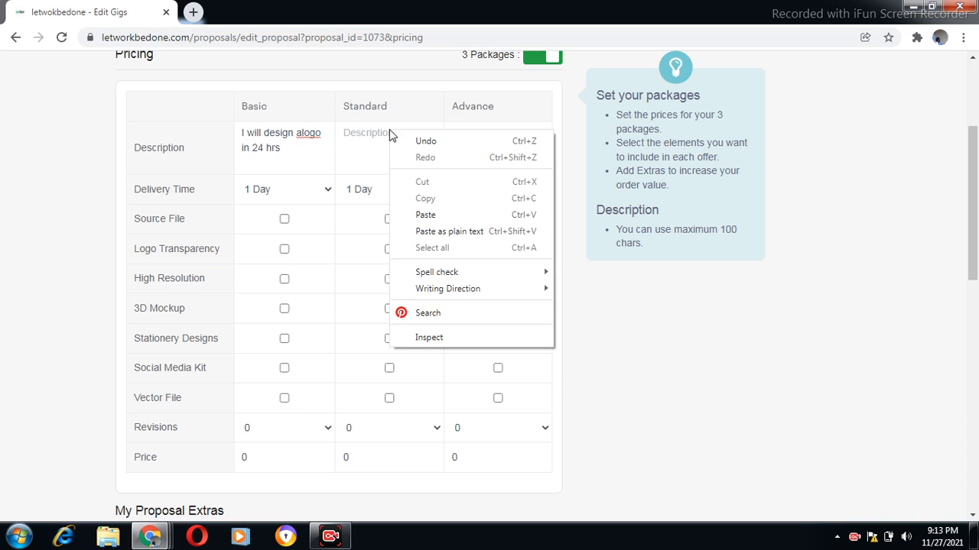
click(439, 216)
right_click(481, 147)
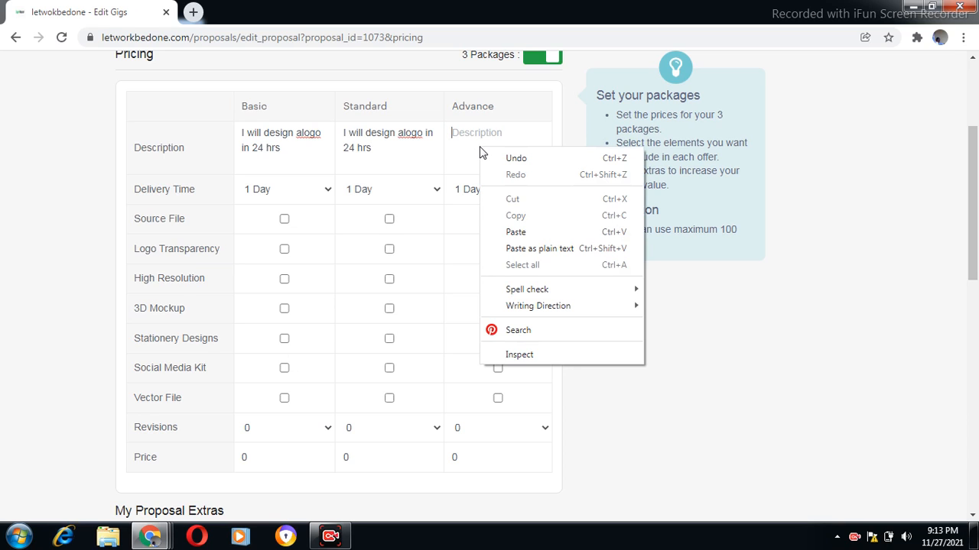
click(516, 231)
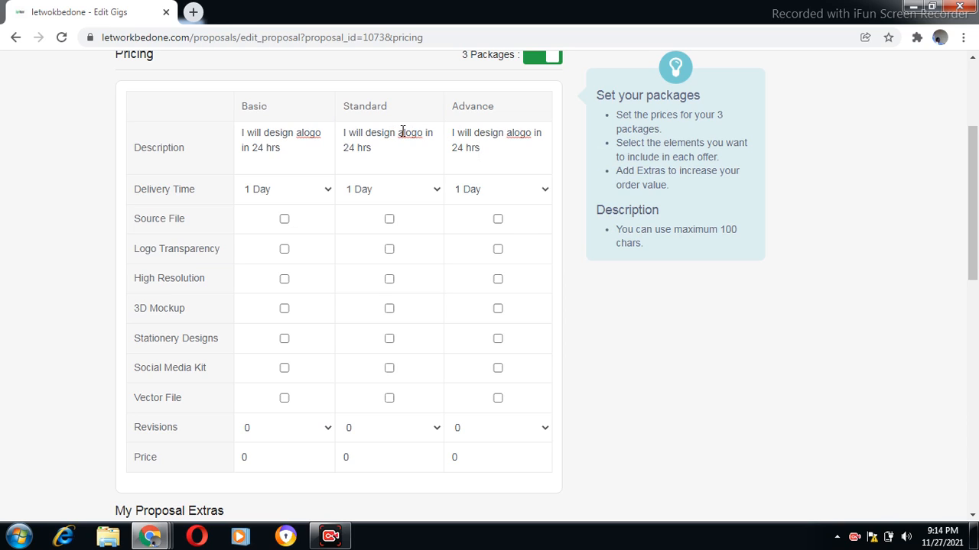
Change the Standard package's description to "I will design 3 logo in 24 hrs".
key(BackSpace)
click(399, 132)
text(3)
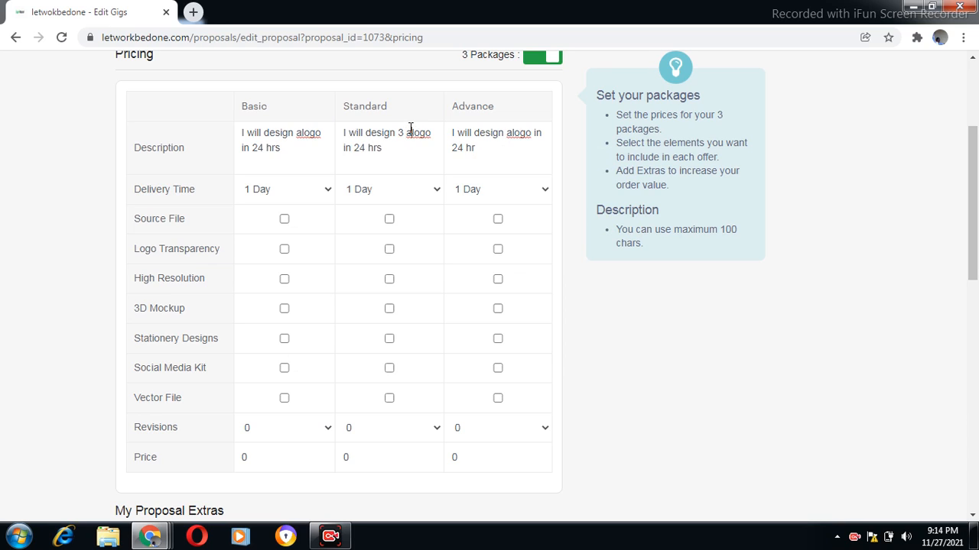
key(Delete)
Change the Advance package's description to "I will design 5 logo s in 24 hr".
click(510, 132)
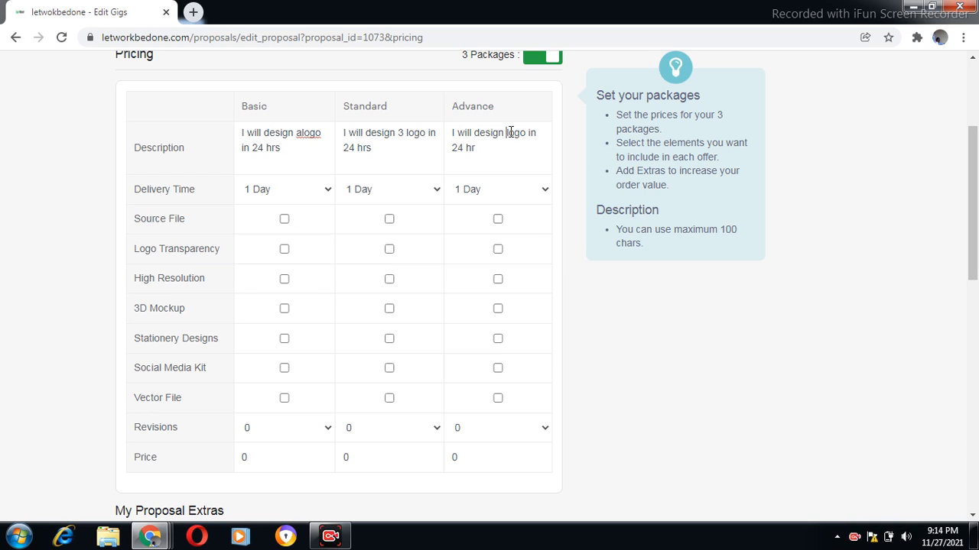
key(BackSpace)
text(5)
click(536, 133)
text(s)
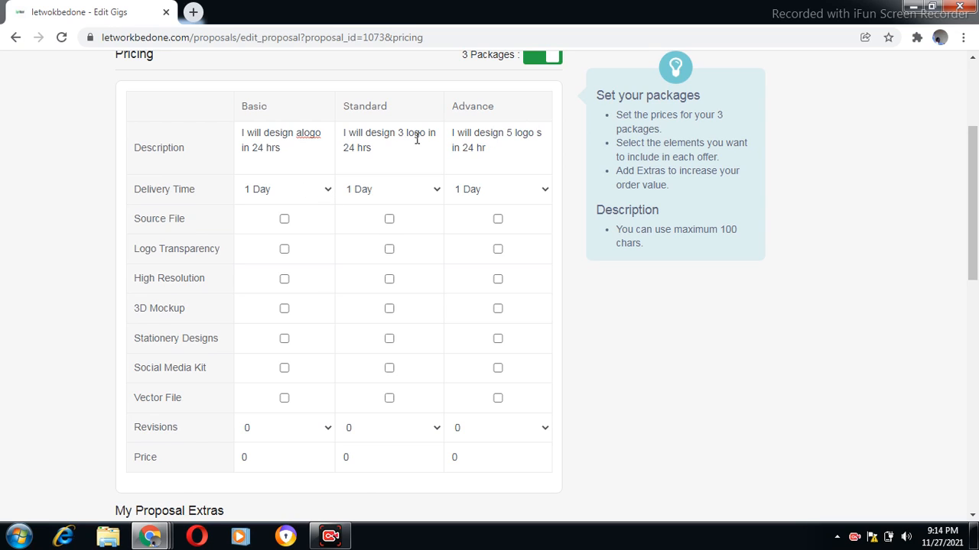
Set the delivery time to 3 Days for the Standard package and 6 Days for the Advance package.
click(428, 197)
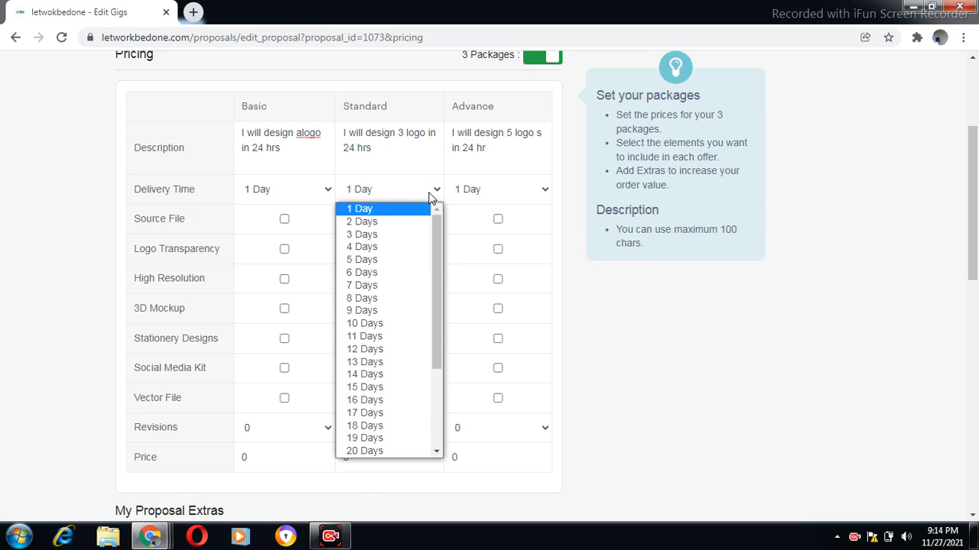
click(375, 235)
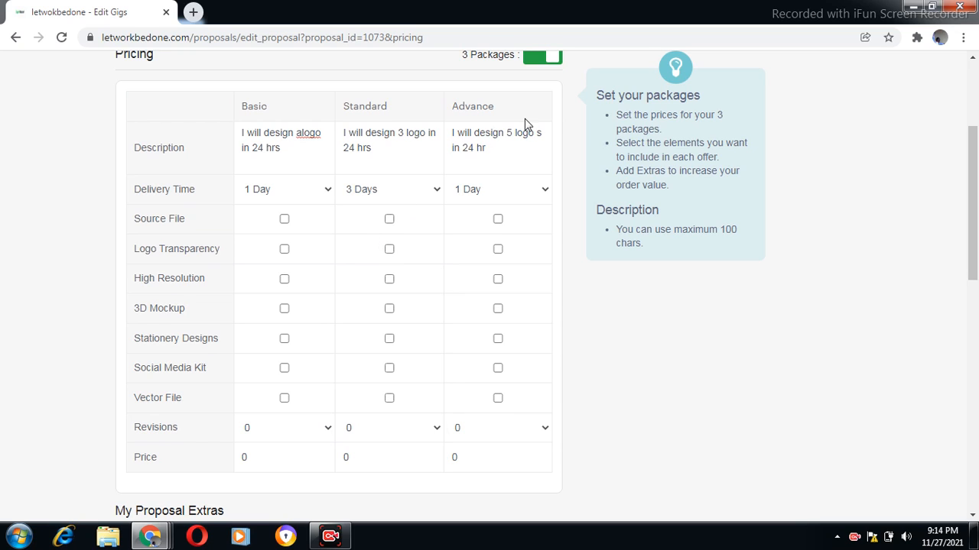
click(537, 198)
click(470, 274)
Include Source File, Logo Transparency and High Resolution in both the Standard and Advance packages.
click(389, 220)
click(497, 220)
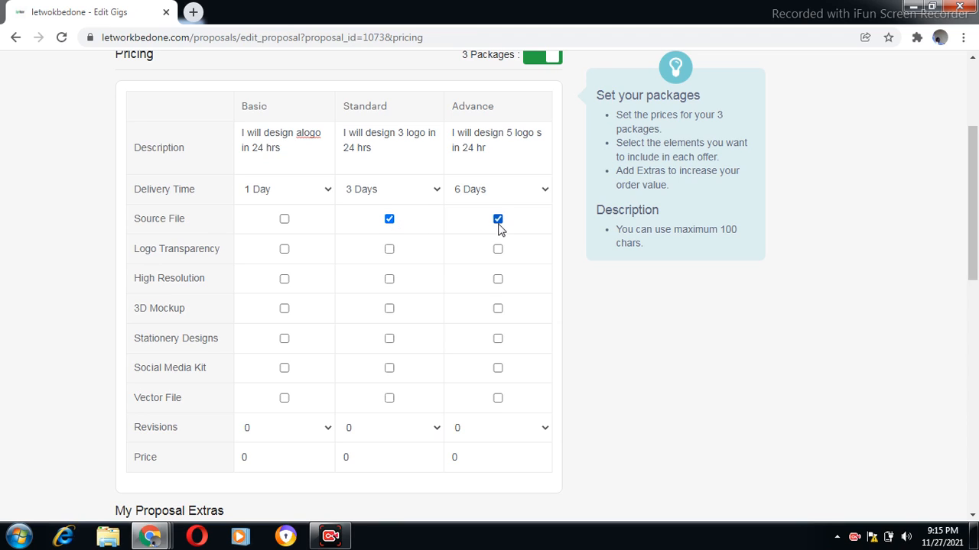
click(390, 256)
click(496, 255)
click(391, 280)
click(498, 280)
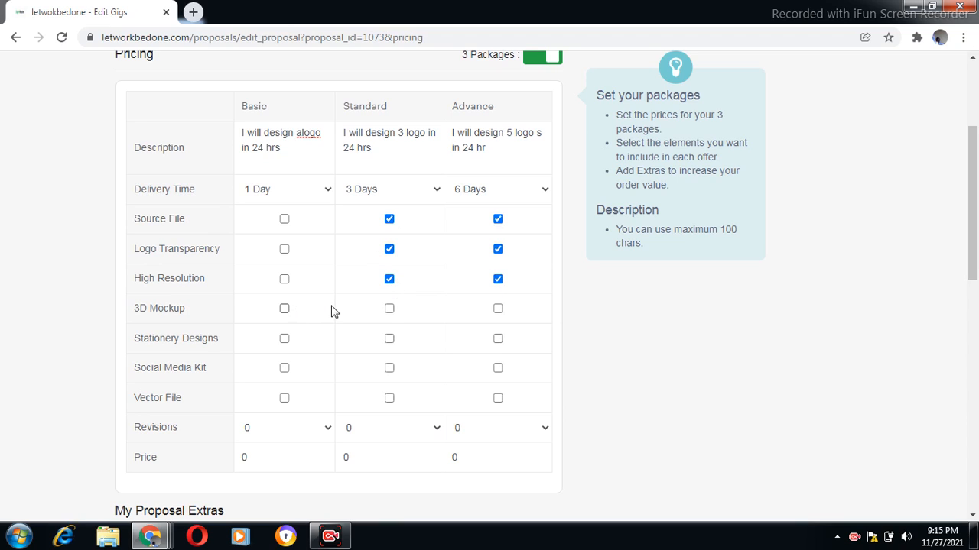
Include 3D Mockup in the Standard and Advance packages, and Stationery Designs, Social Media Kit and Vector File in Advance only.
click(390, 310)
click(498, 309)
click(498, 339)
click(498, 369)
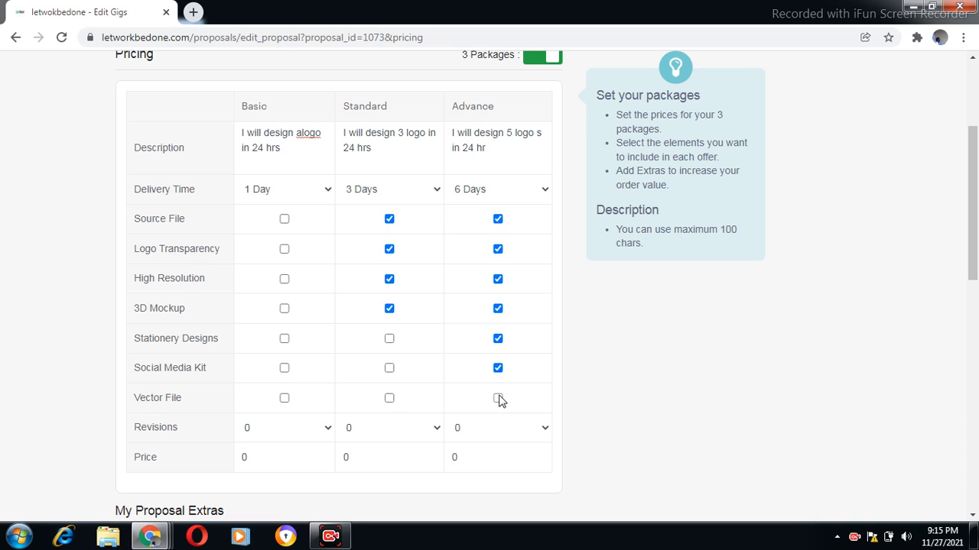
click(498, 398)
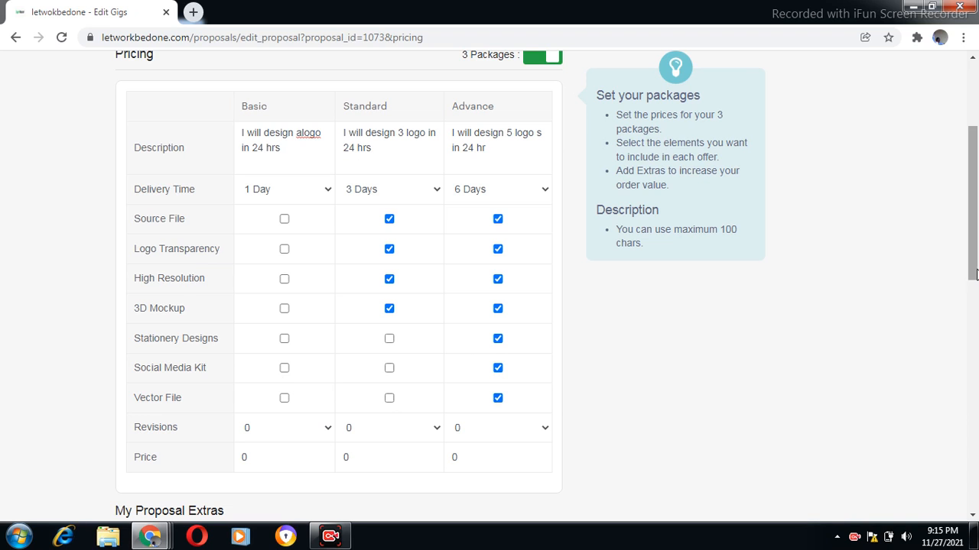
Set the revisions to 2 for the Standard package and 3 for the Advance package.
drag(975, 274, 976, 327)
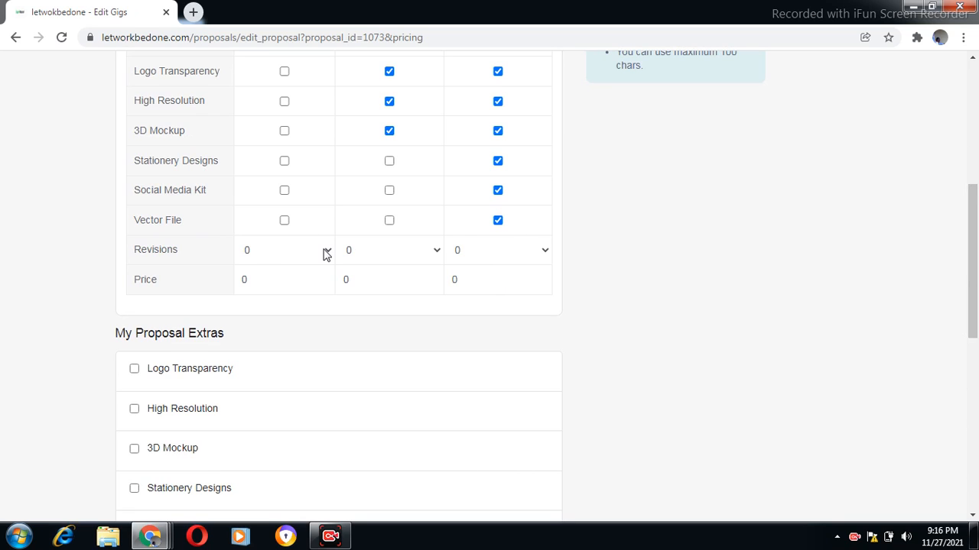
click(425, 257)
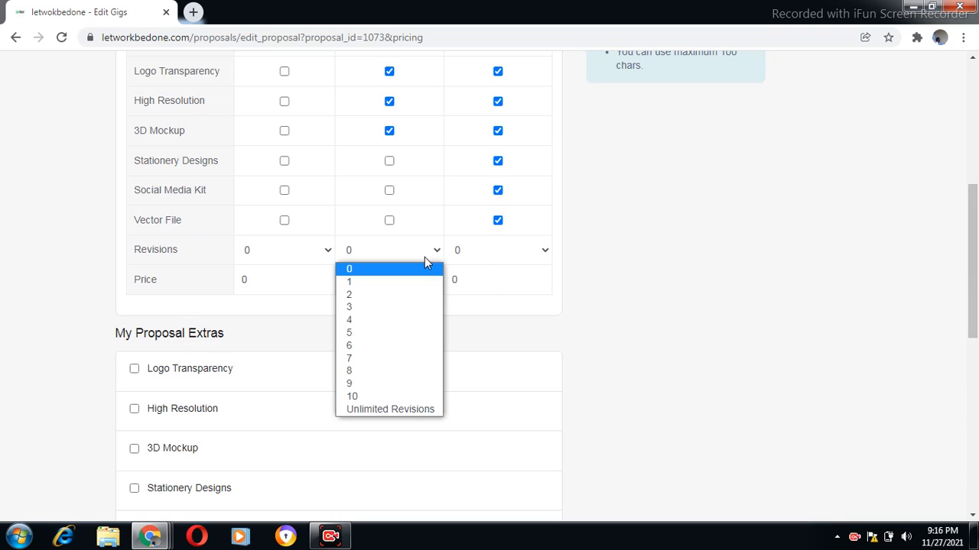
click(362, 299)
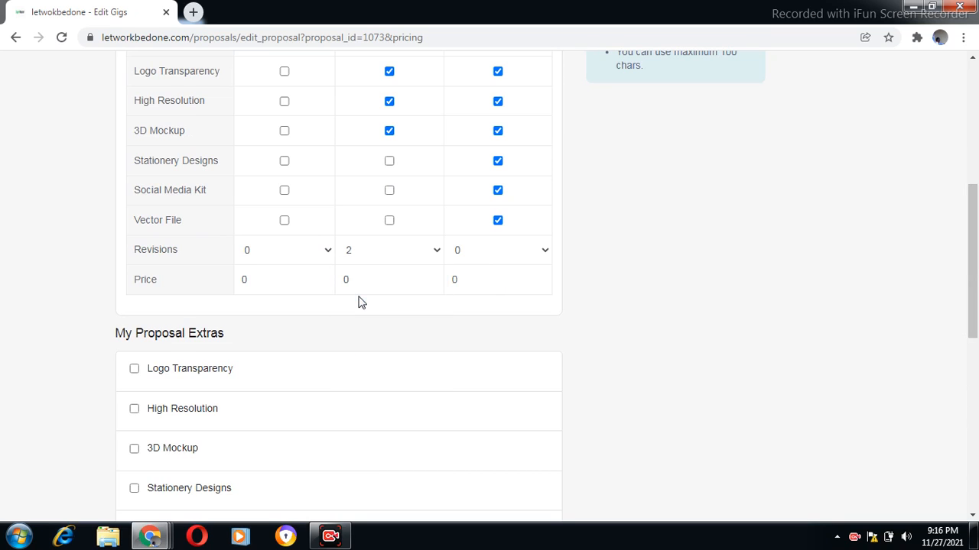
click(552, 258)
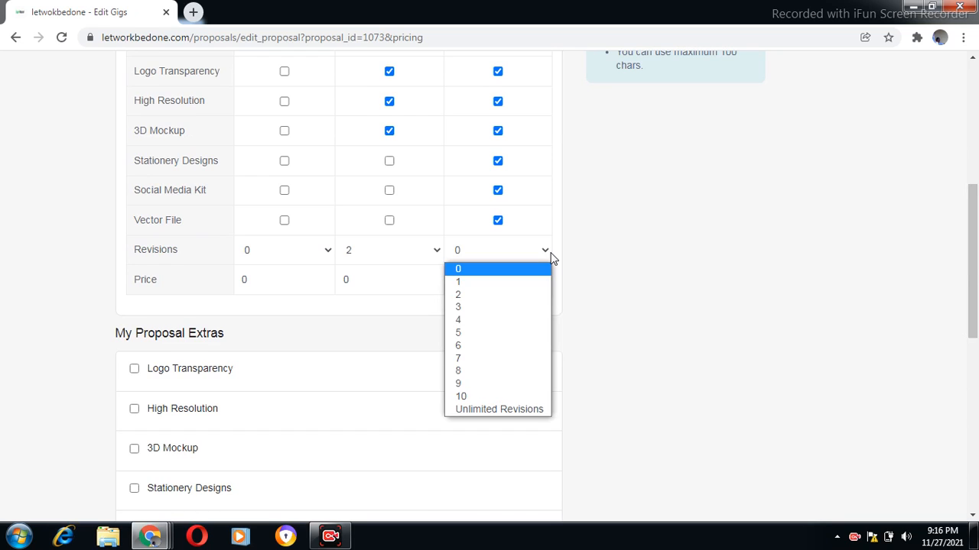
click(468, 308)
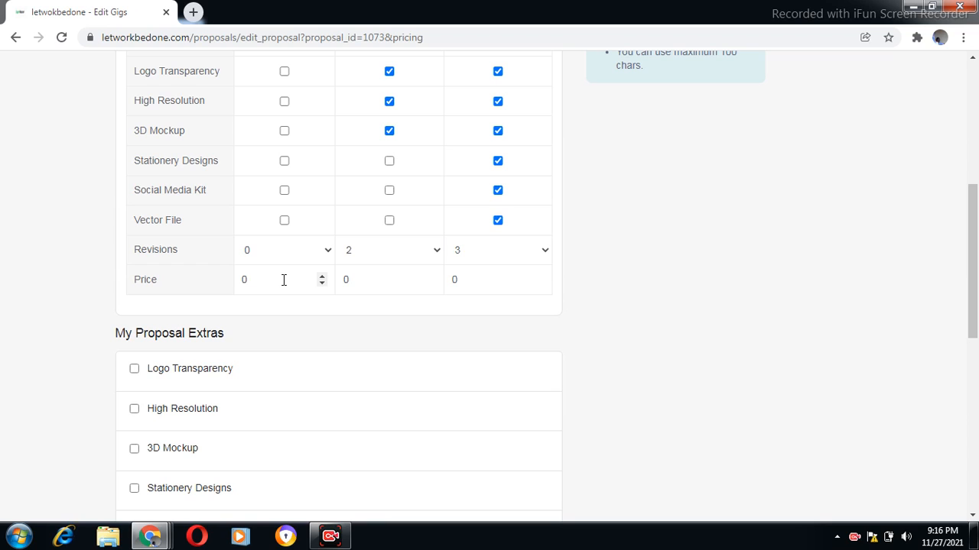
Set the package prices to 5 for Basic, 10 for Standard and 15 for Advance.
key(BackSpace)
text(5)
click(378, 284)
key(BackSpace)
text(10)
click(505, 282)
key(BackSpace)
text(15)
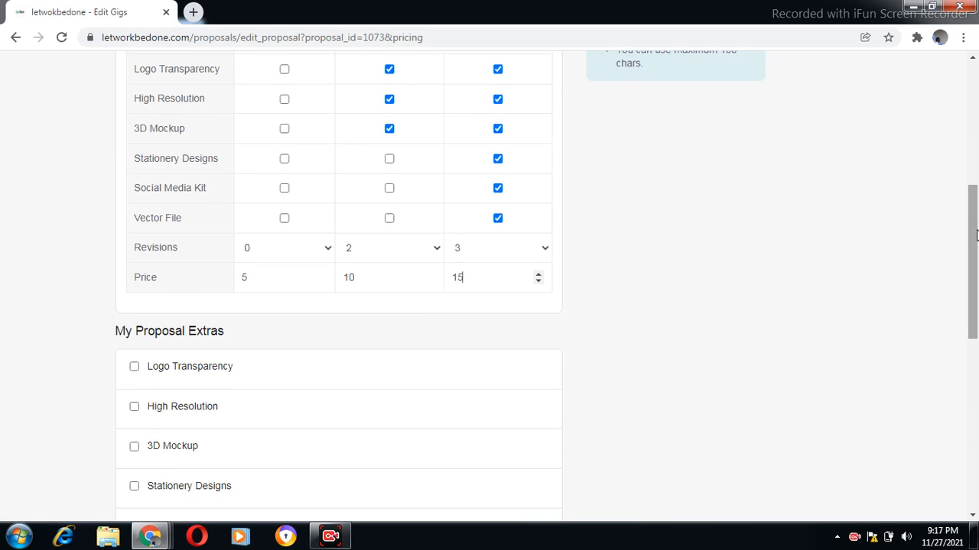
Offer Logo Transparency as a proposal extra for $5 and an additional 4 Days.
drag(976, 224, 975, 296)
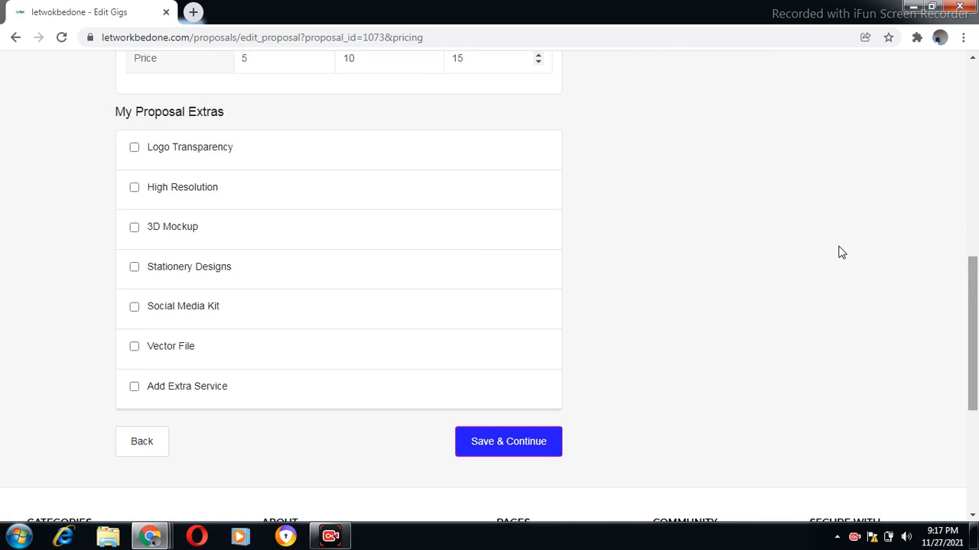
click(135, 150)
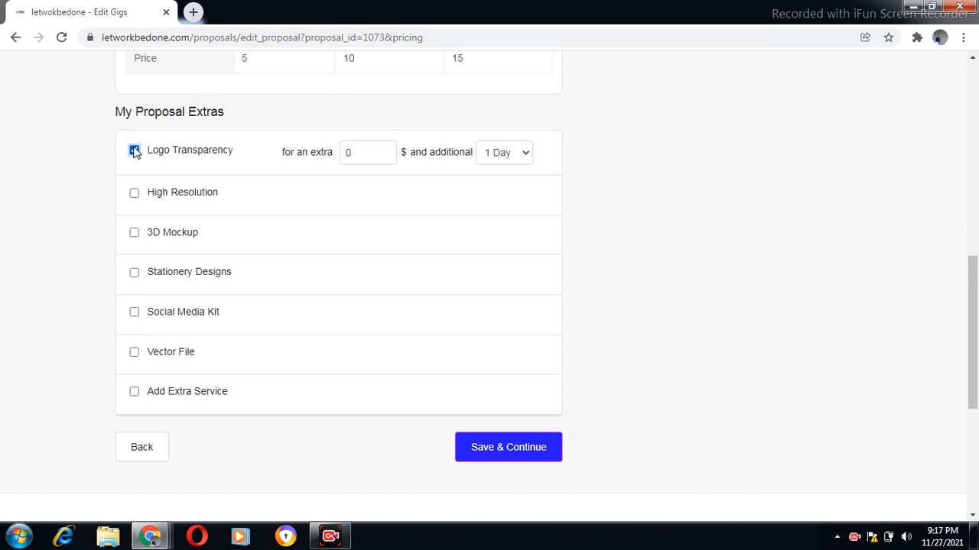
click(361, 148)
text(0)
key(BackSpace)
key(BackSpace)
text(5)
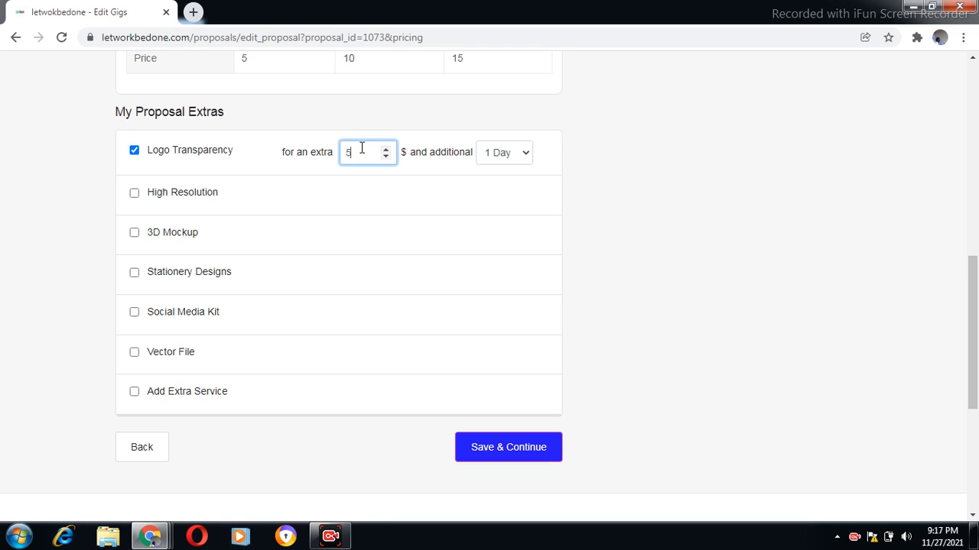
click(527, 153)
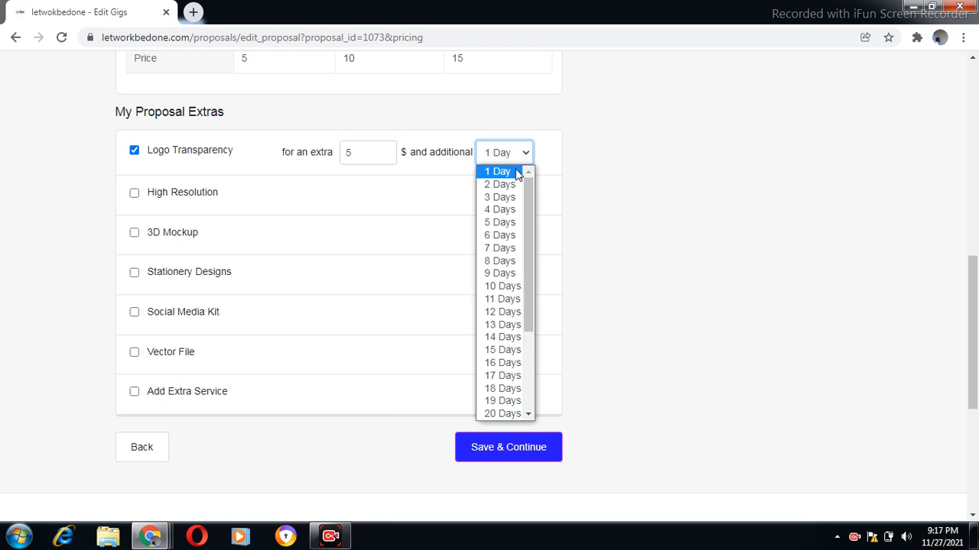
click(501, 210)
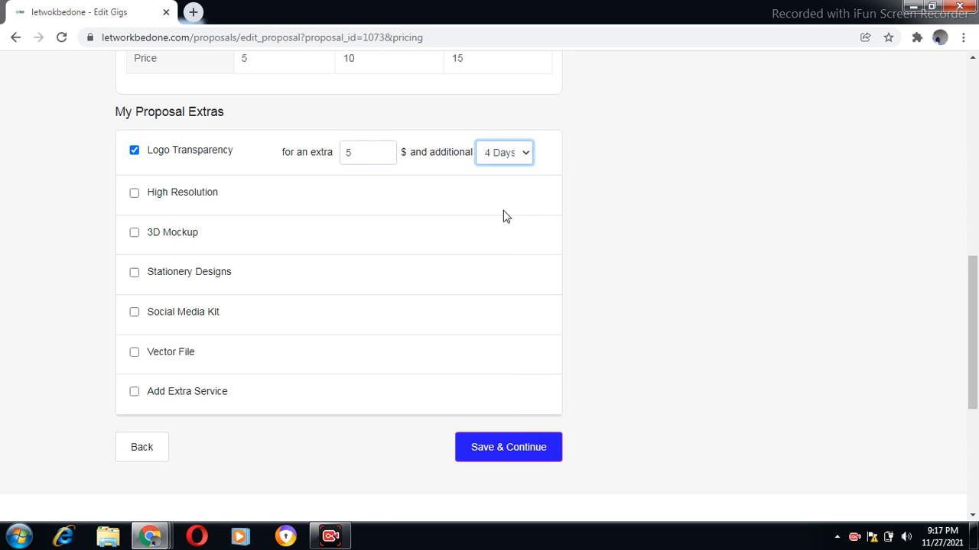
Offer High Resolution as a proposal extra for $20 and an additional 6 Days.
click(134, 195)
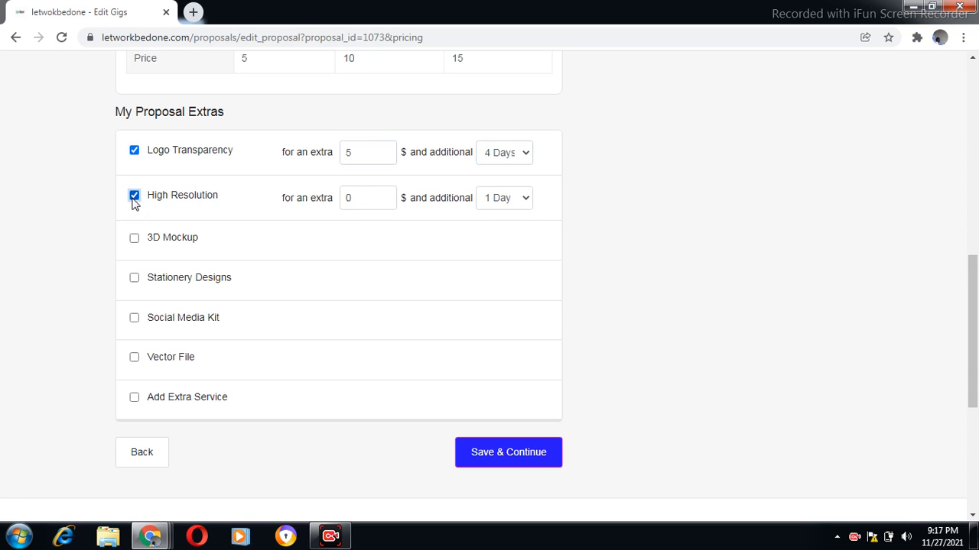
click(355, 201)
key(BackSpace)
text(20)
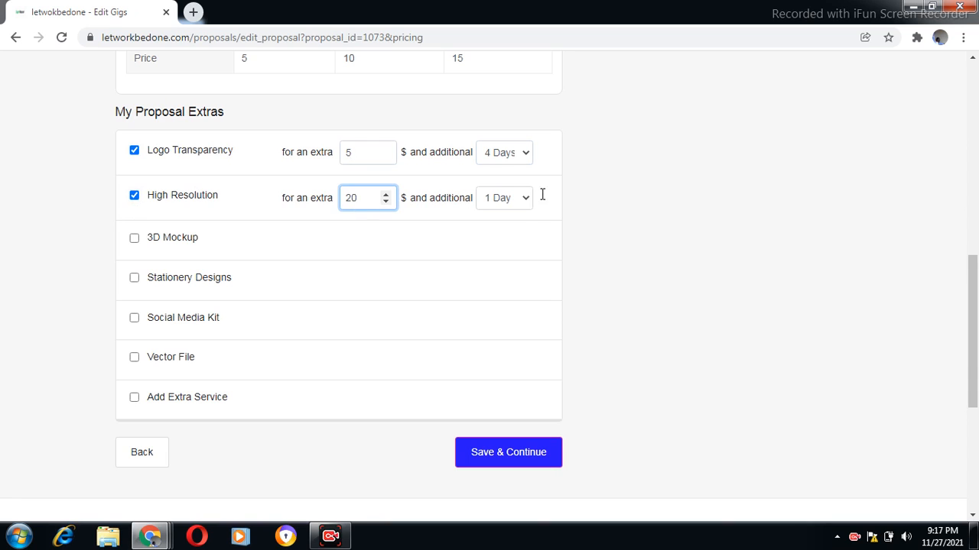
click(525, 207)
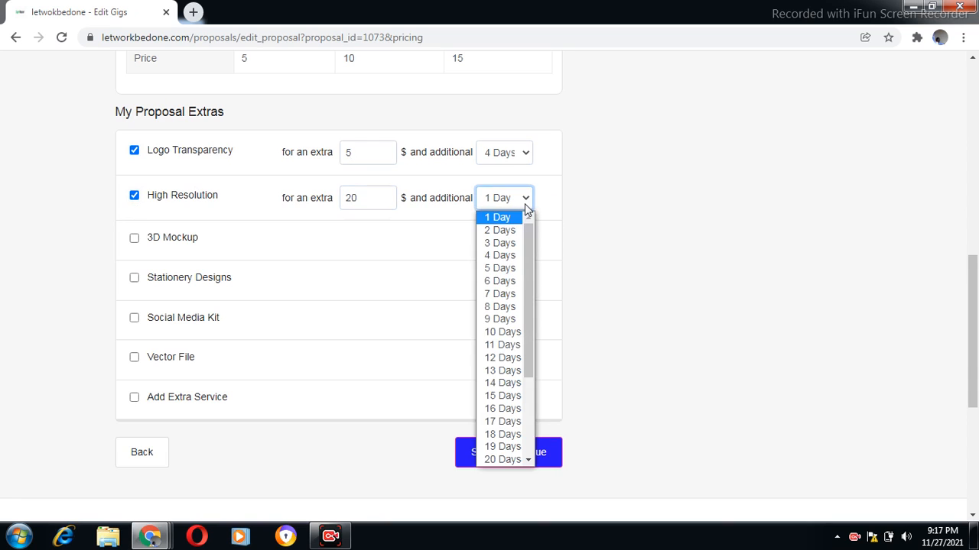
click(507, 280)
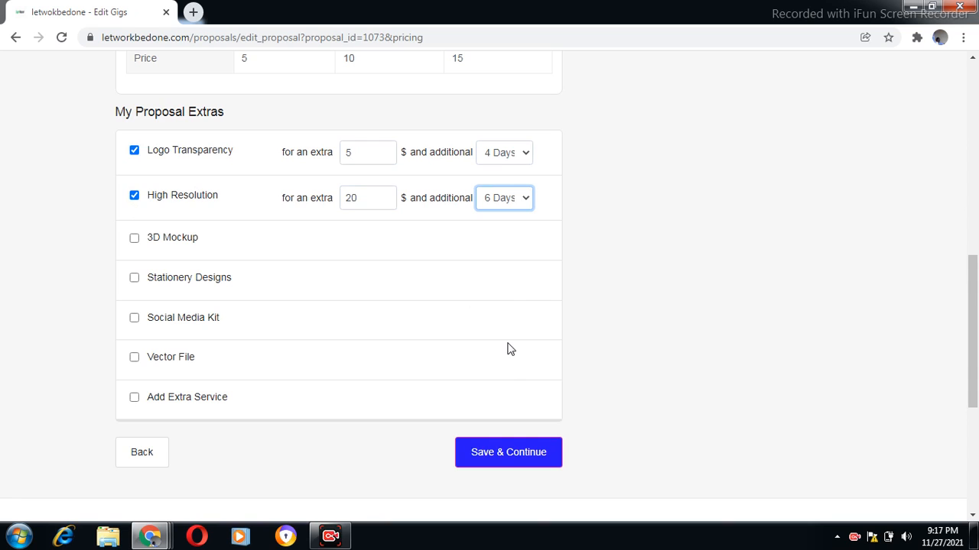
Save the pricing and begin the project description with "if you want alogo then have at alight place.".
click(498, 461)
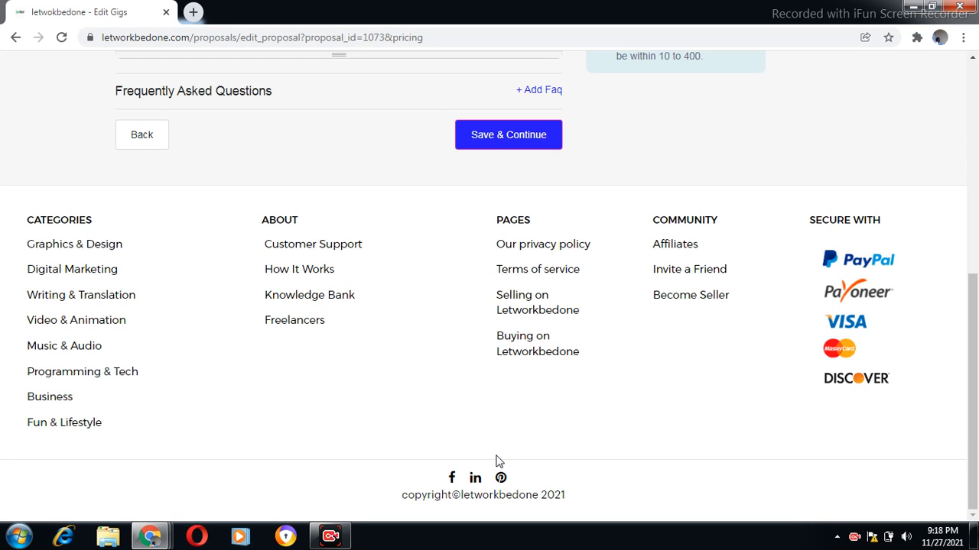
scroll(975, 335, up, 3)
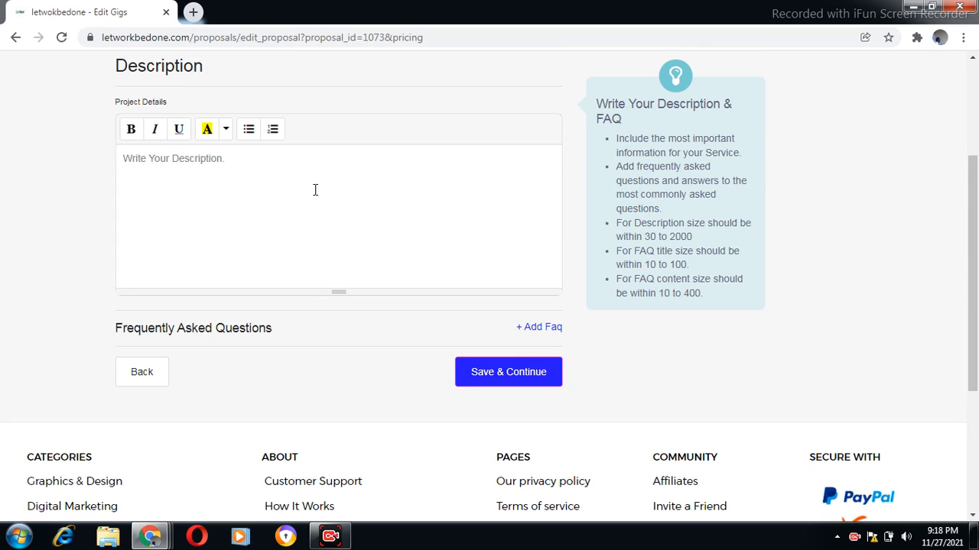
click(315, 190)
text(if yo)
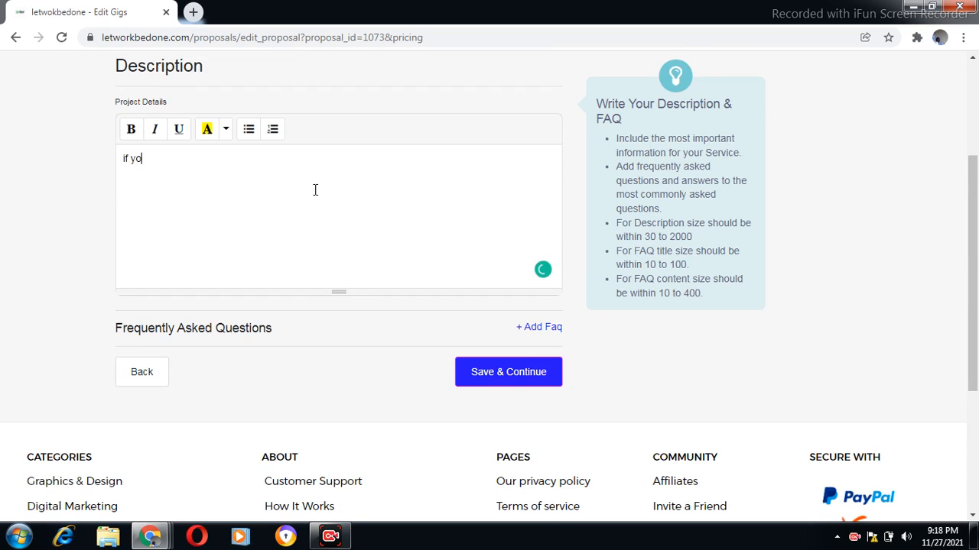
text(u want alogo then ha)
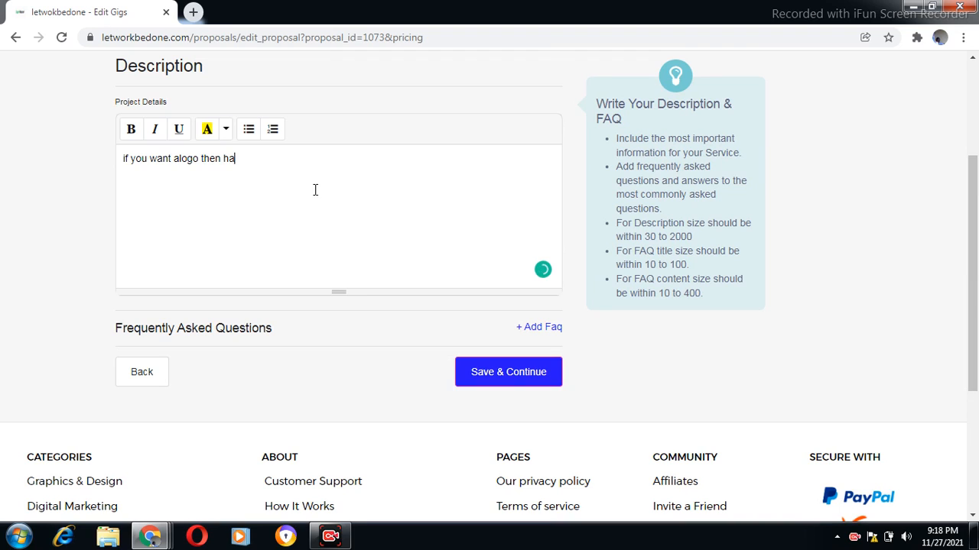
text(ve)
text(at alight place.)
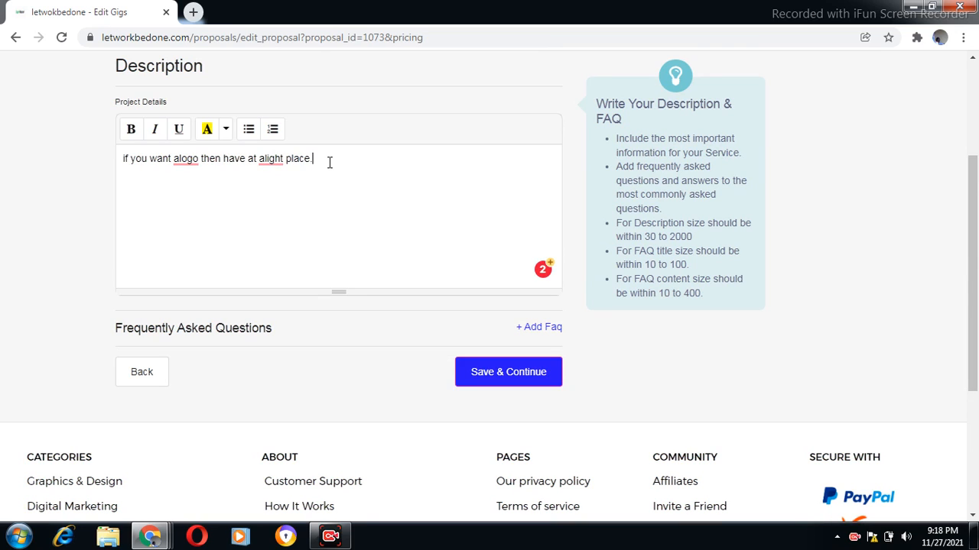
Add three separate lines to the description: "basic package", "standard package" and "premium package".
key(Return)
text(basic package)
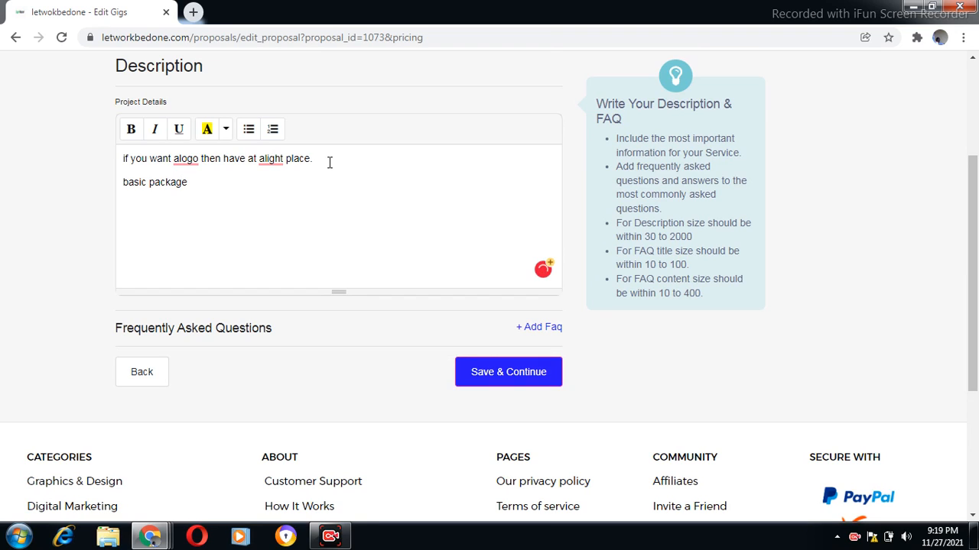
key(Return)
text(stand)
text(anda)
text(rd)
text( pa)
text(ckage)
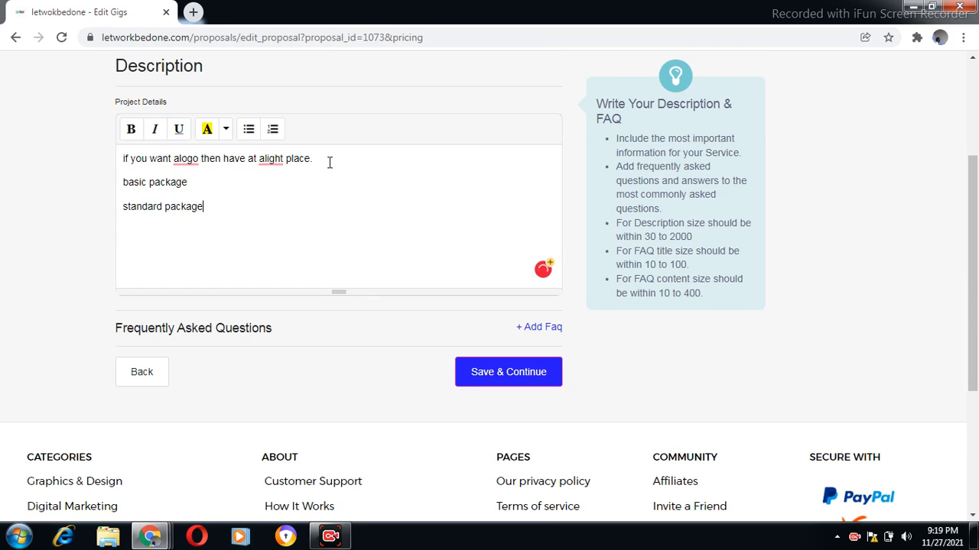
key(Return)
text(premium package)
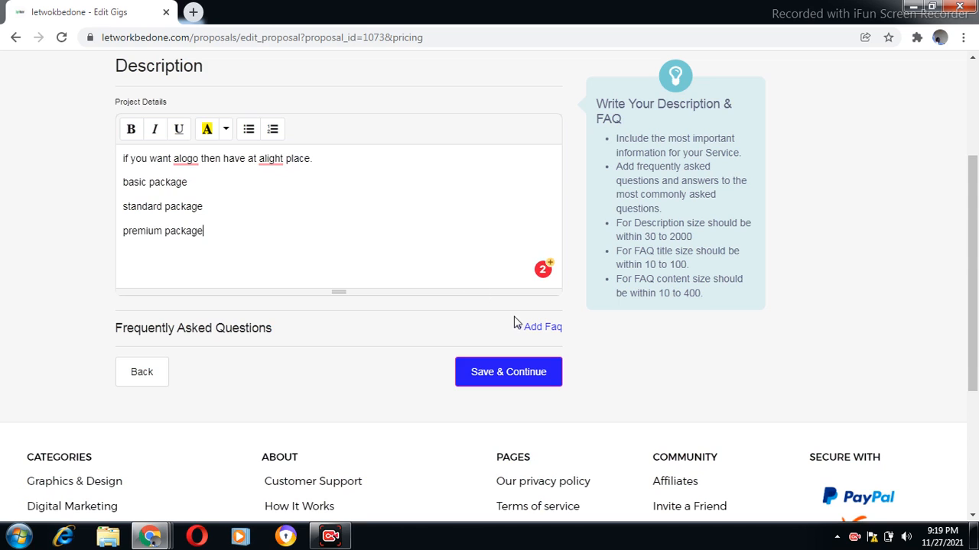
Insert an FAQ titled "do you have provise source files" with the answer "Yes i will provide source files", and save the section.
click(542, 328)
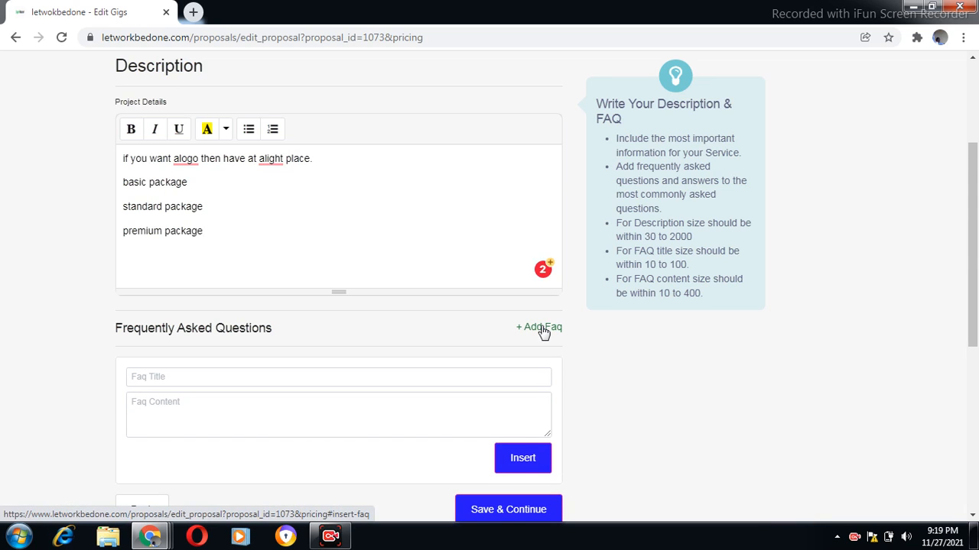
click(495, 381)
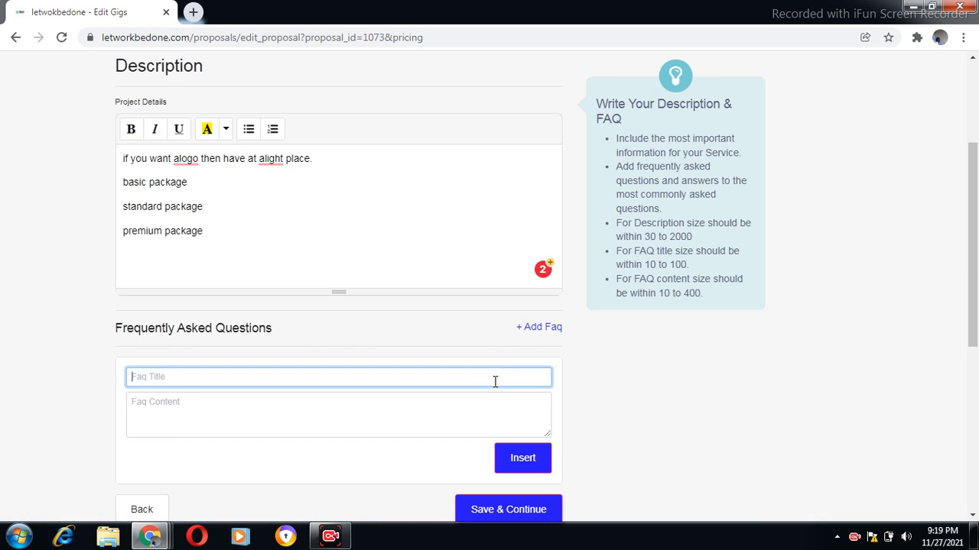
text(do you have provise s)
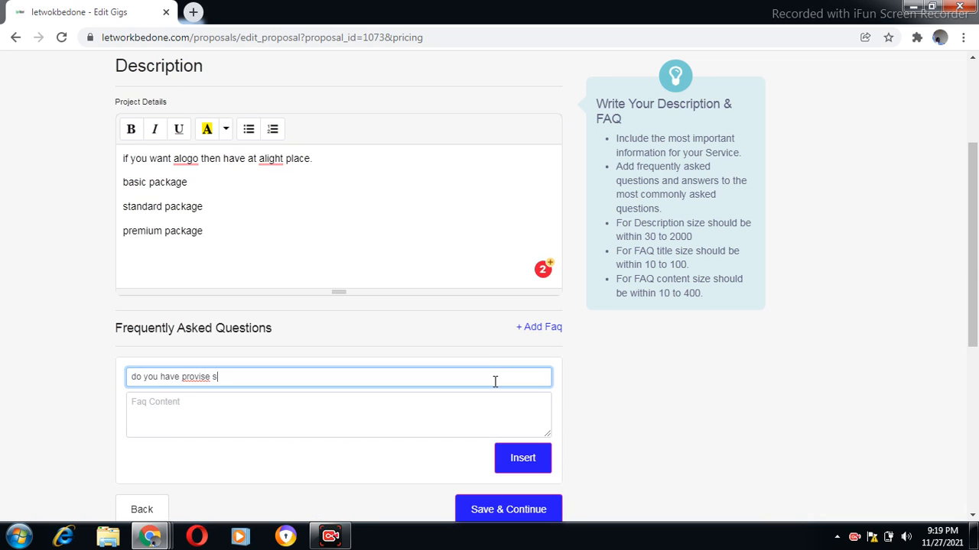
text(ource files)
click(278, 422)
text(Y)
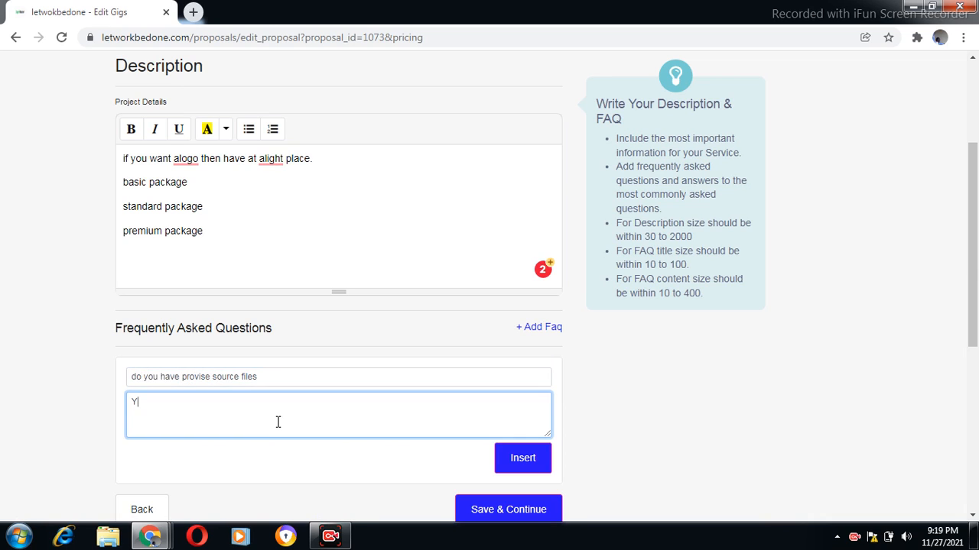
text(es i will prov)
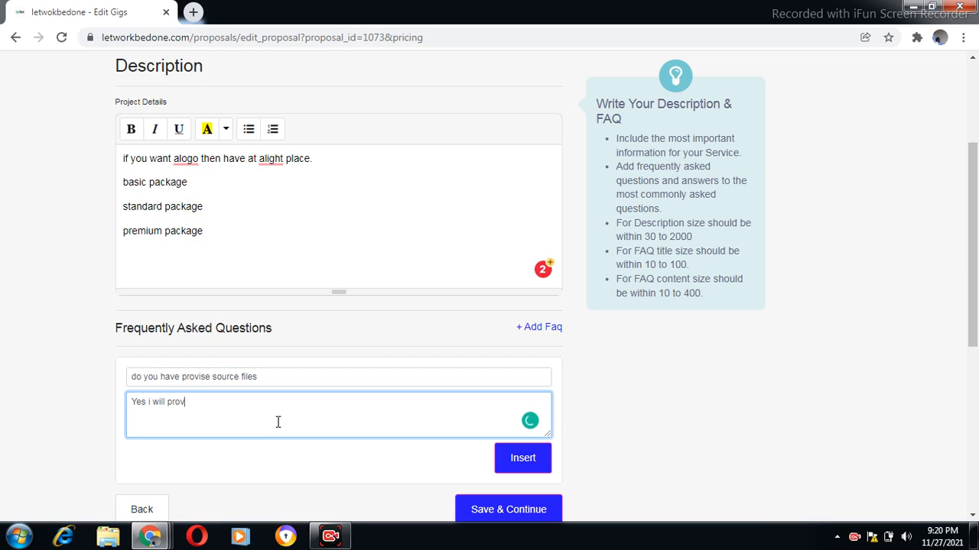
text(ide source files)
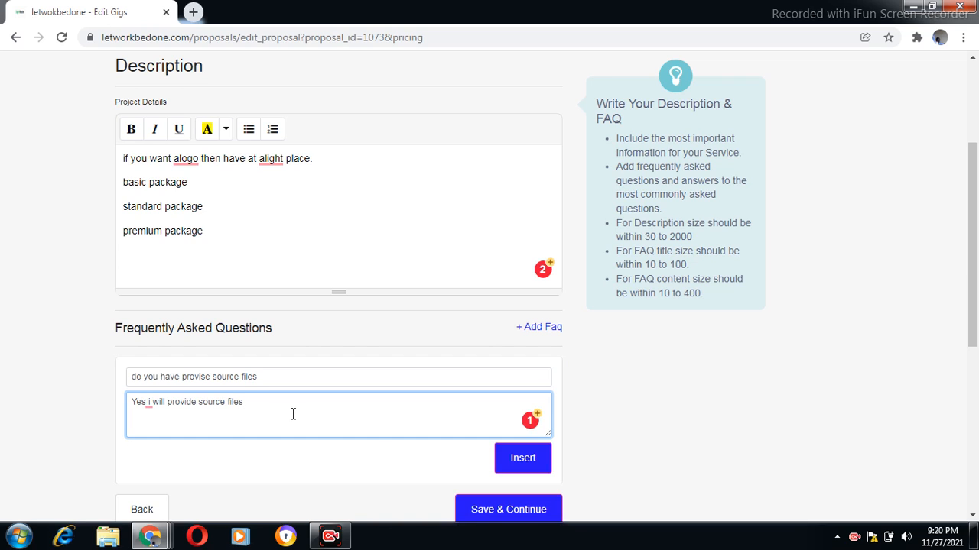
click(519, 470)
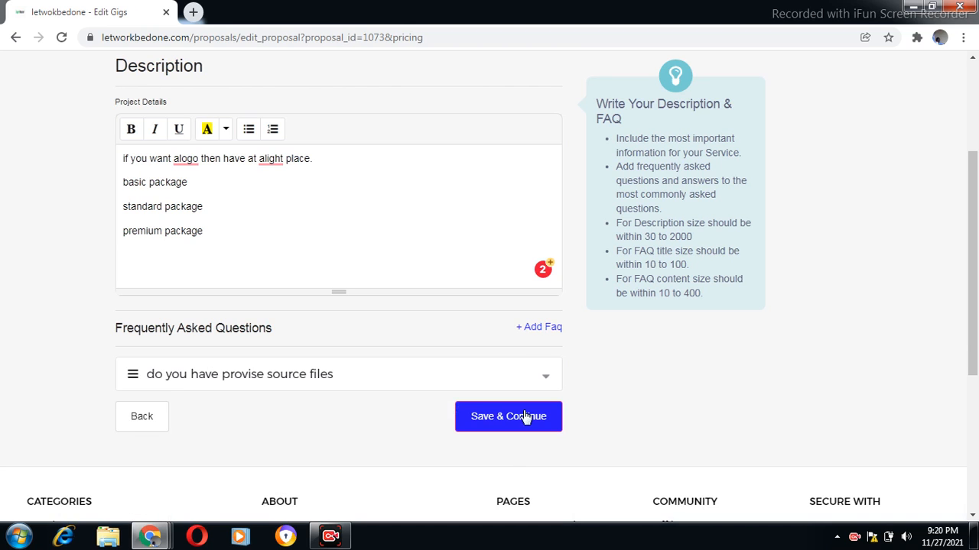
click(524, 419)
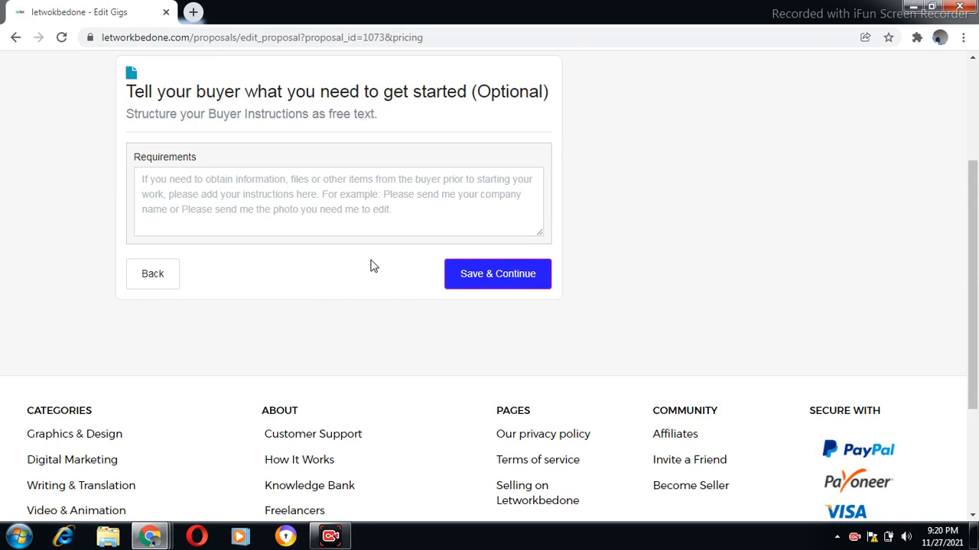
Enter the buyer requirements "i want the client to provide all the information about the logo" and save them.
click(369, 225)
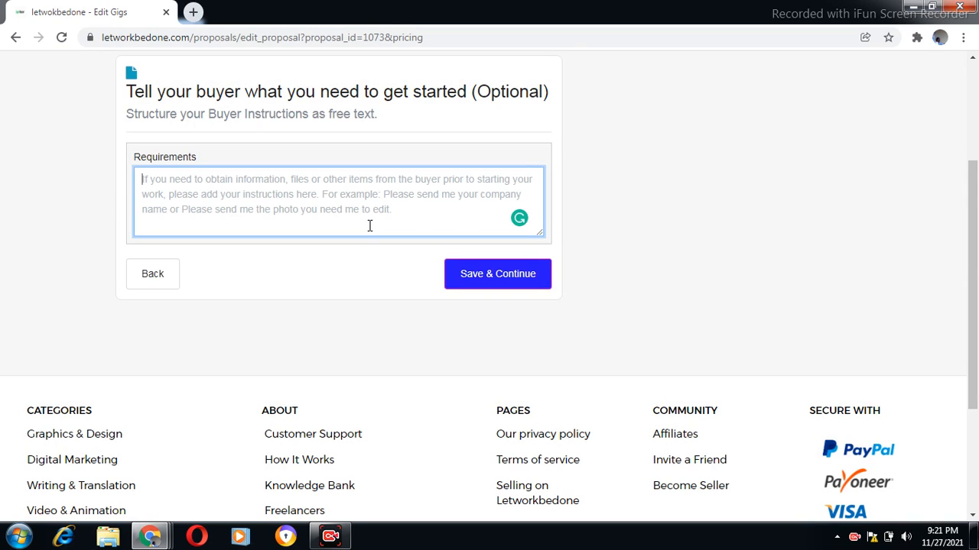
text(i)
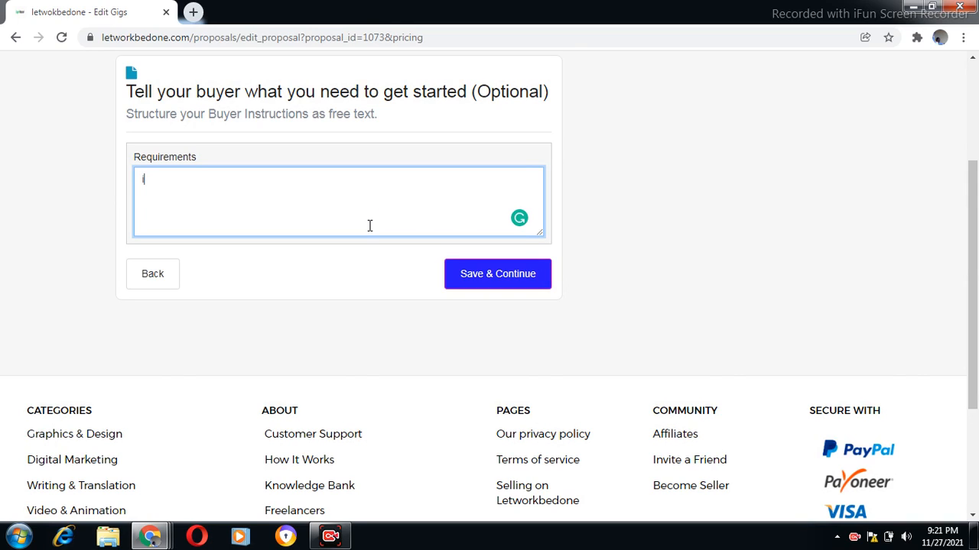
text( want the client to provide)
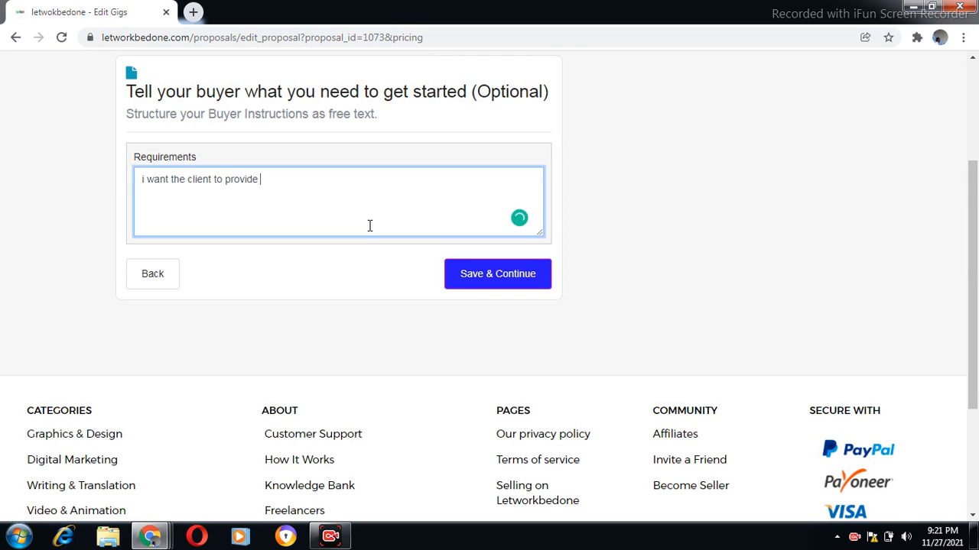
text( all the informatio)
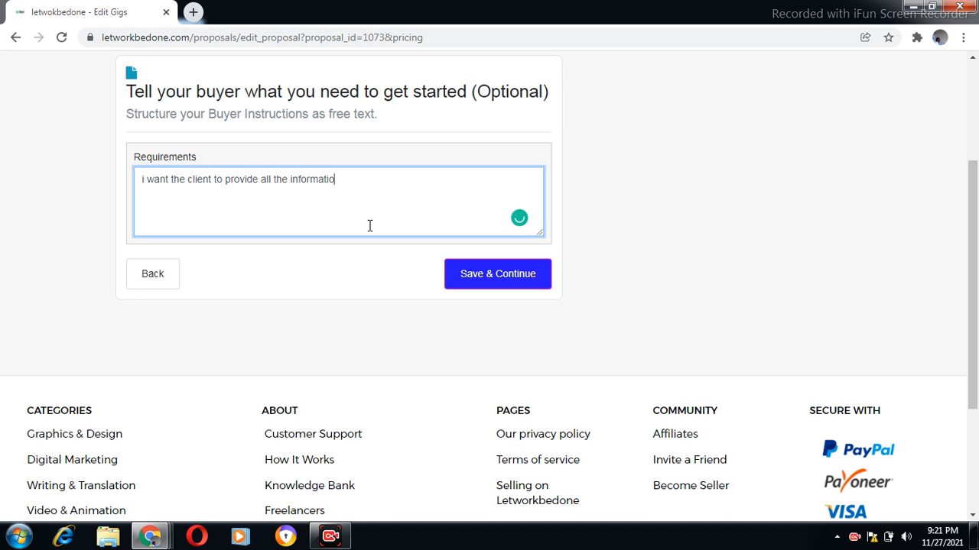
text(n about the logo)
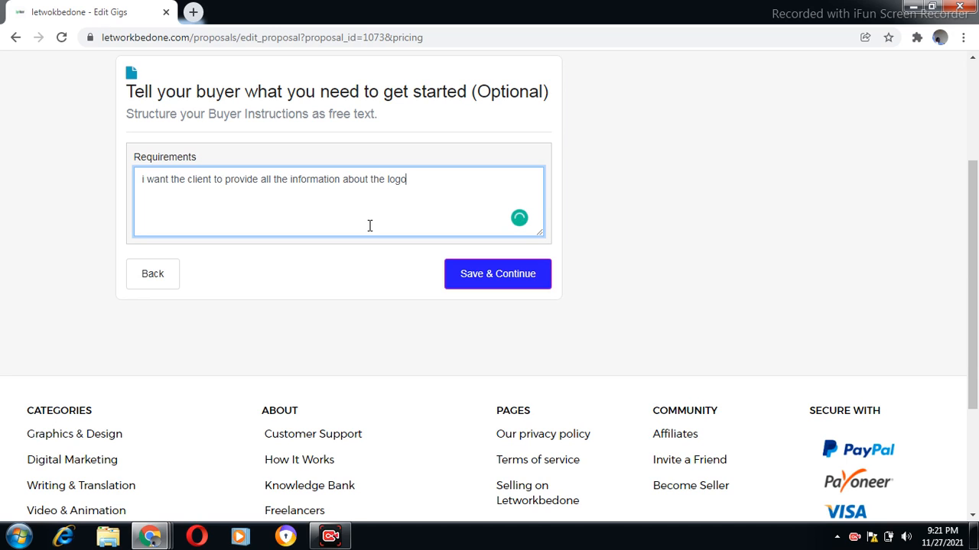
click(492, 282)
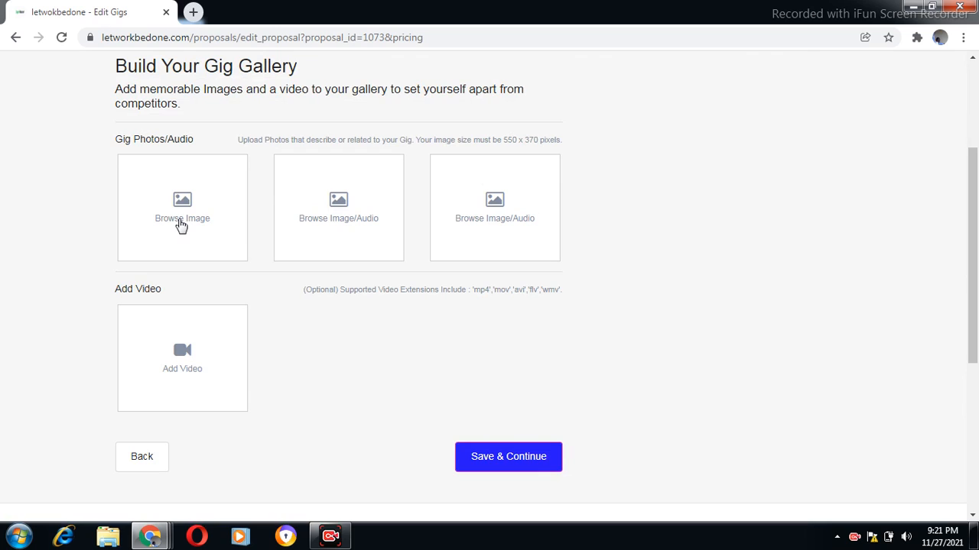
Upload the Screenshot_1 image from the Desktop as the first gig photo and save the gallery.
click(181, 224)
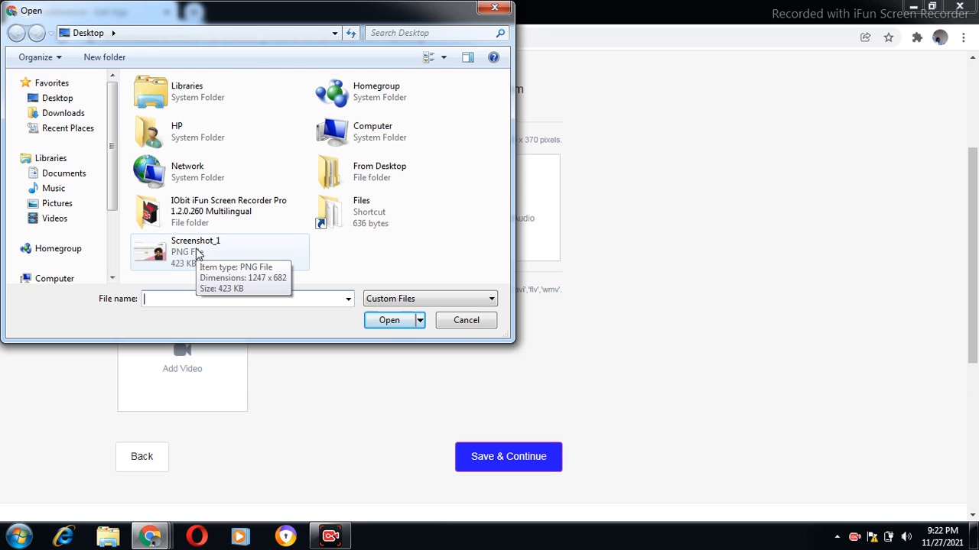
double_click(197, 253)
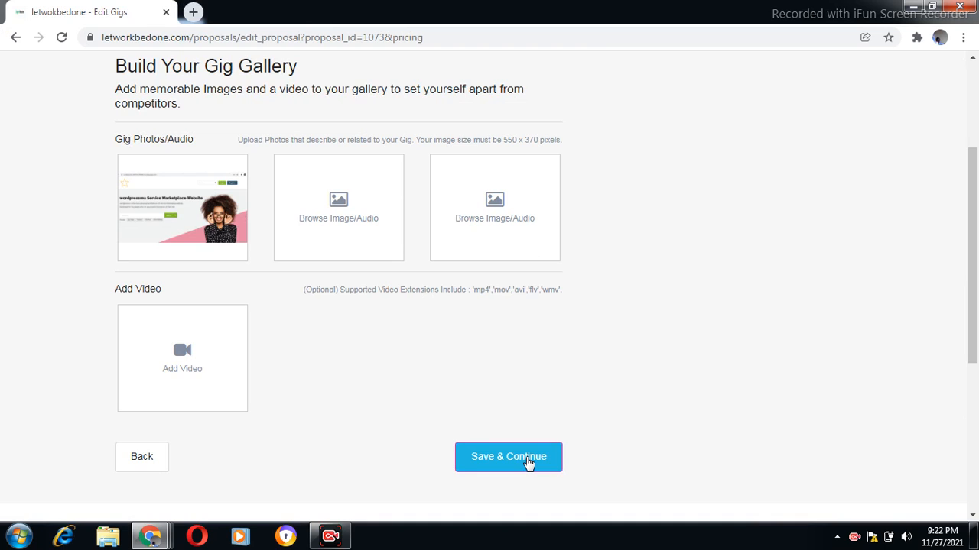
click(527, 459)
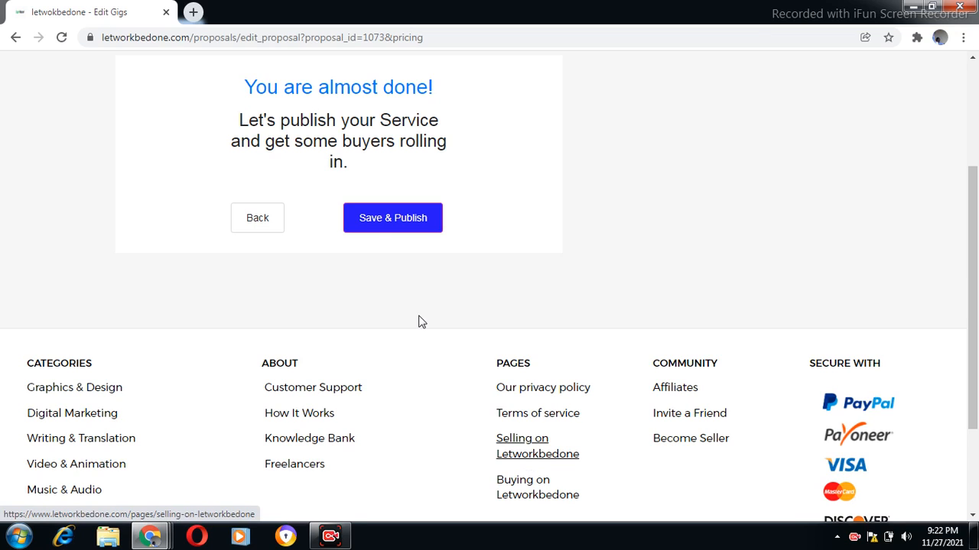
Publish the gig and finish the sharing prompt without sharing it on any network.
click(375, 219)
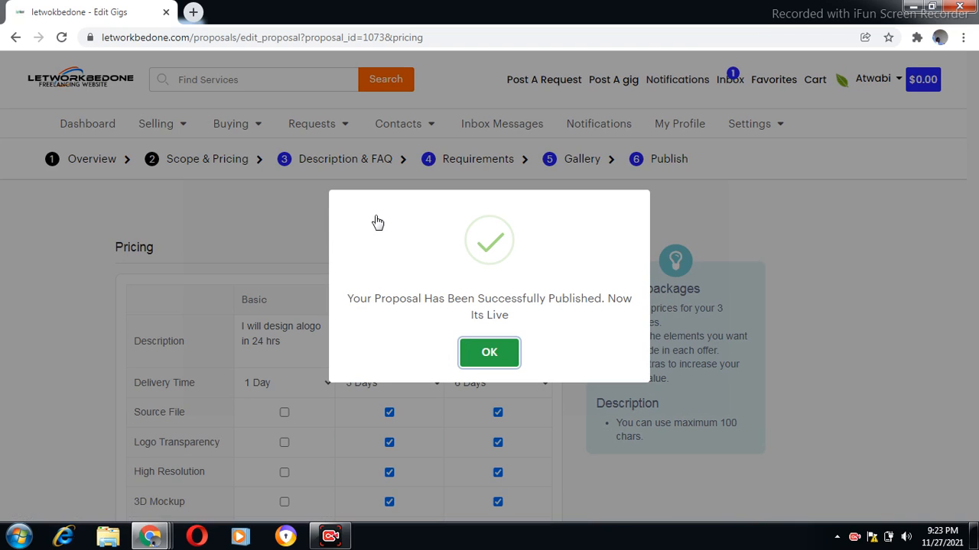
click(492, 352)
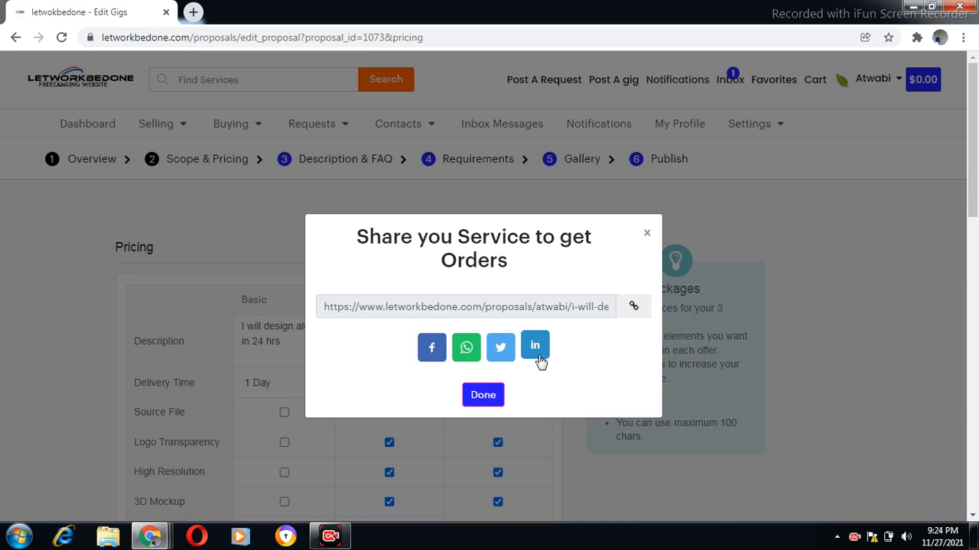
click(482, 396)
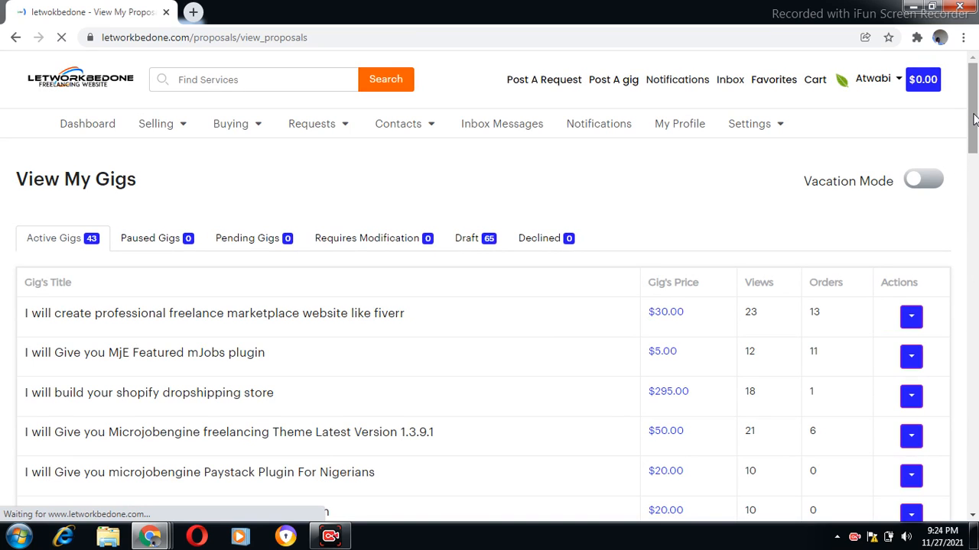
Preview the "I Will design alogo in 24 hrs" gig from the active gigs list and examine its package comparison.
drag(975, 118, 975, 495)
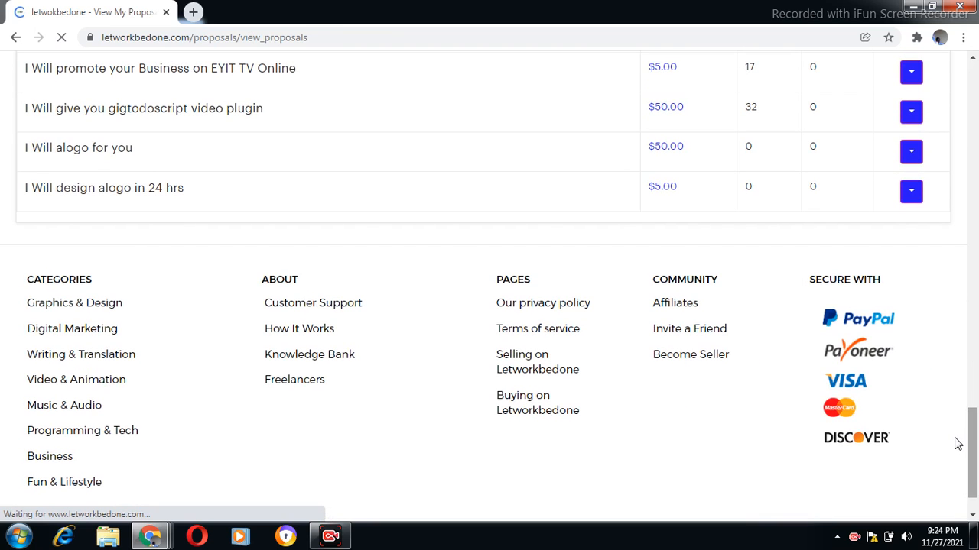
click(914, 194)
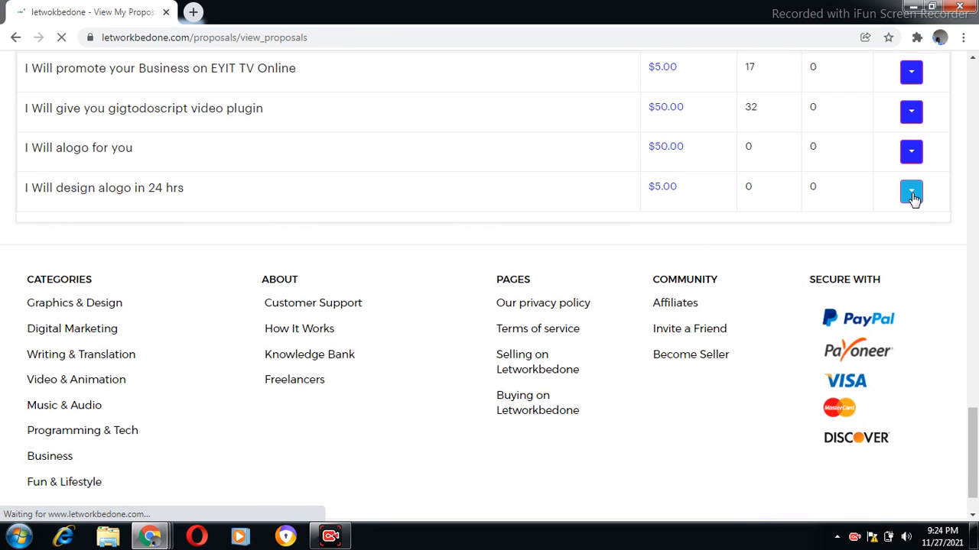
click(914, 195)
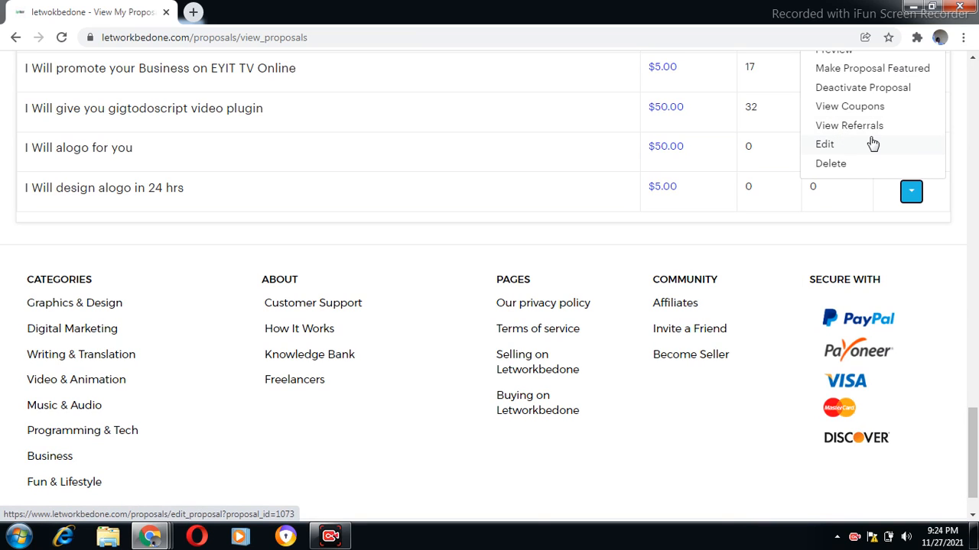
click(834, 52)
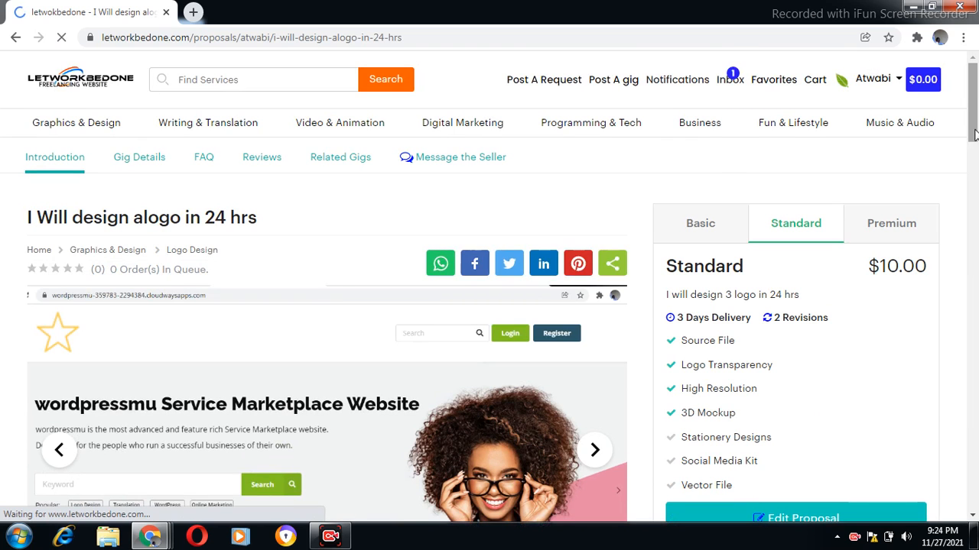
mouse_move(976, 122)
mouse_down()
mouse_move(974, 257)
mouse_move(974, 123)
mouse_up()
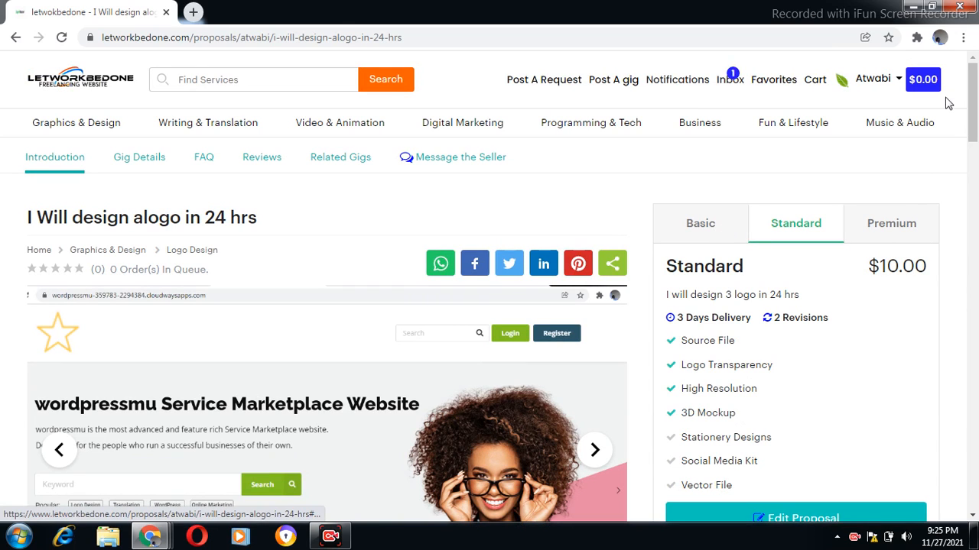
drag(975, 111, 976, 197)
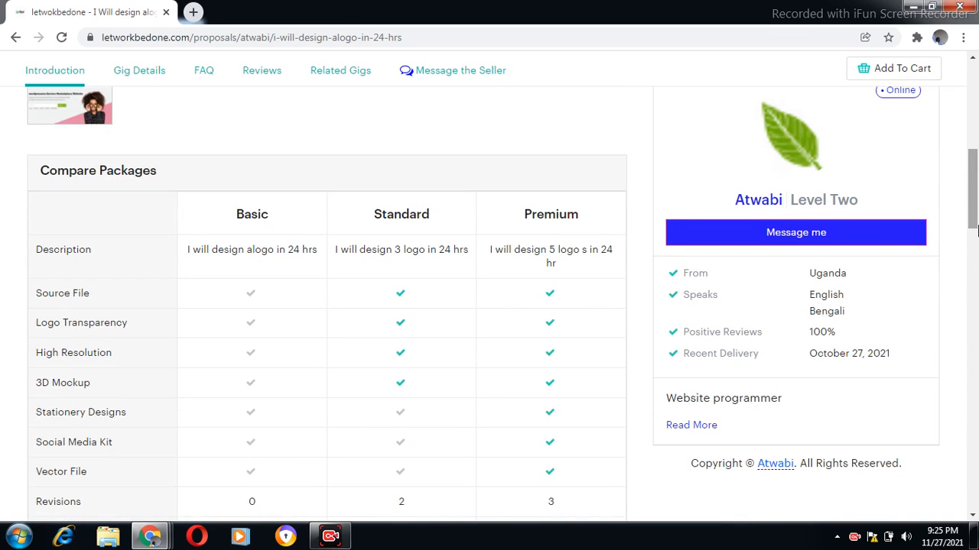
mouse_move(975, 228)
mouse_down()
mouse_move(975, 254)
mouse_move(976, 221)
mouse_up()
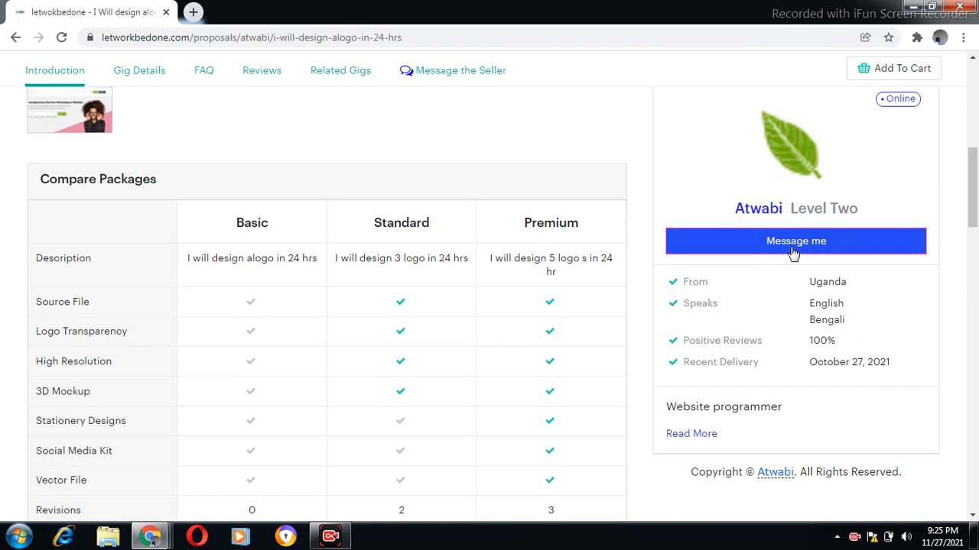